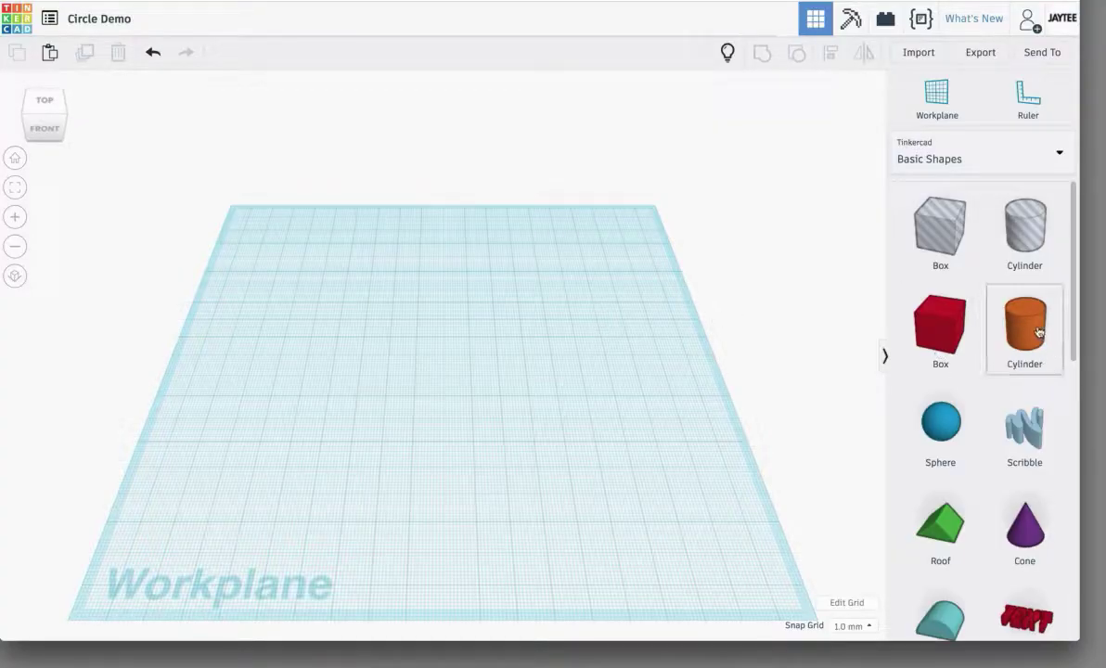
Step: Place a cylinder on the workplane, size it 90 × 90 mm, and start raising its sides
{"action": "left_click_drag", "start_coordinate": [1026, 329], "coordinate": [620, 482]}
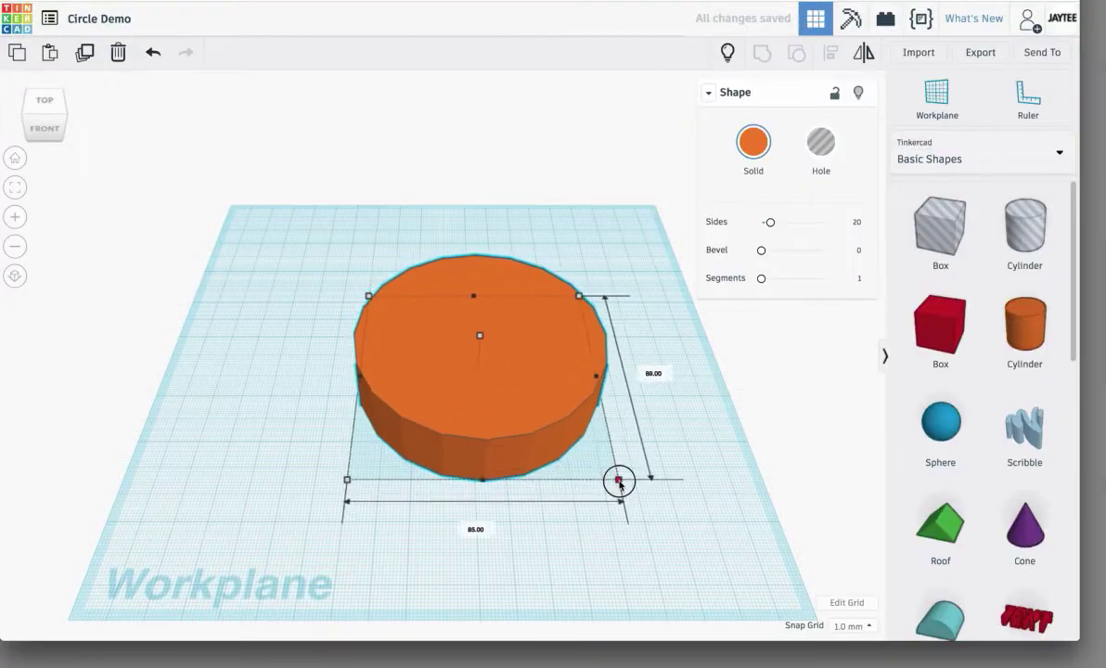
{"action": "left_click", "coordinate": [654, 374]}
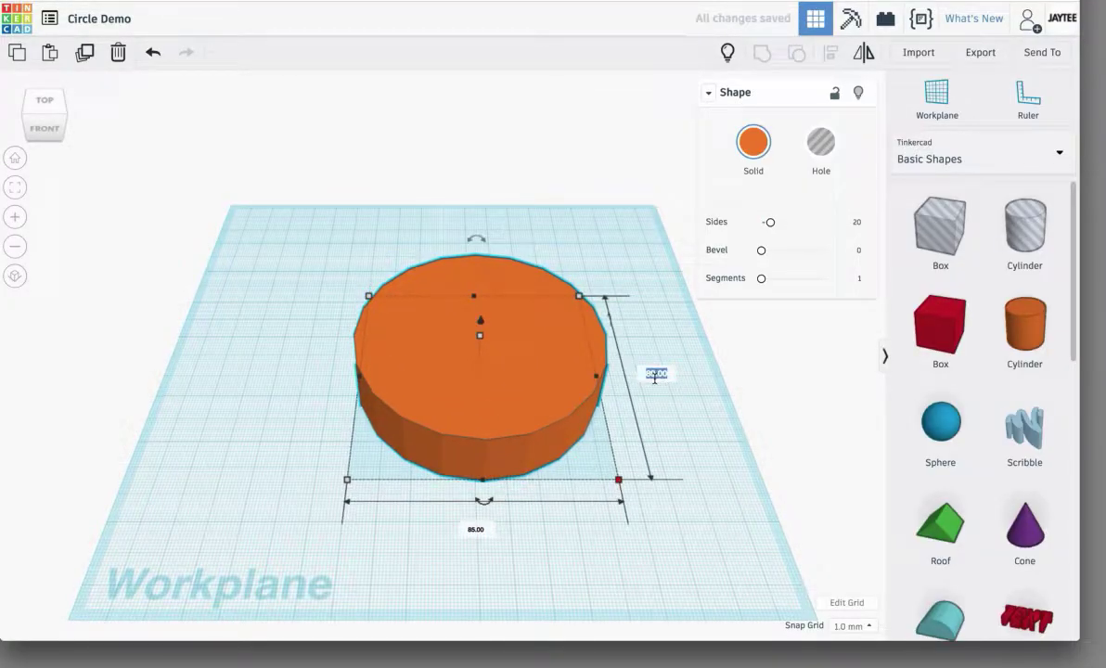
{"action": "type", "text": "90"}
{"action": "key", "text": "Tab"}
{"action": "type", "text": "90"}
{"action": "key", "text": "Tab"}
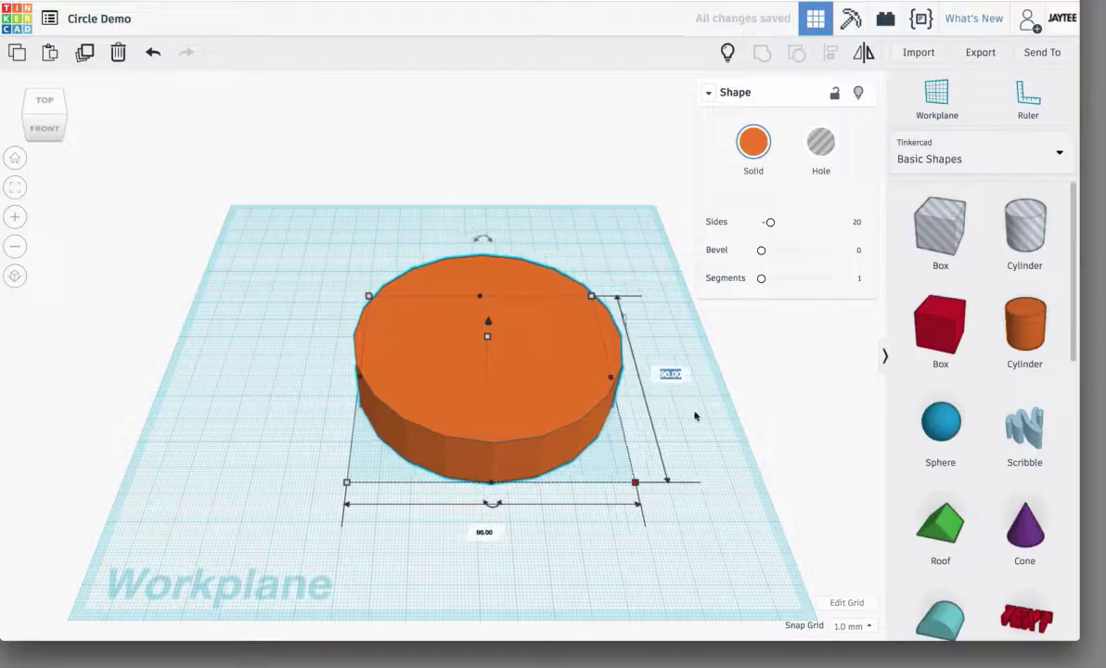
{"action": "left_click", "coordinate": [682, 518]}
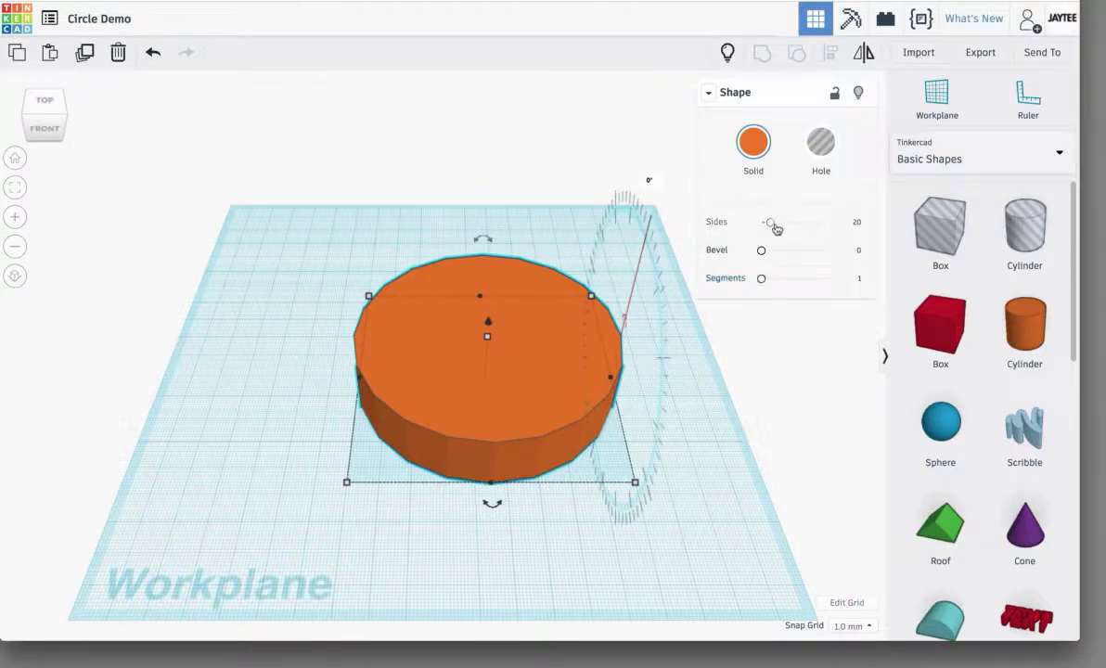
{"action": "left_click_drag", "start_coordinate": [772, 228], "coordinate": [896, 231]}
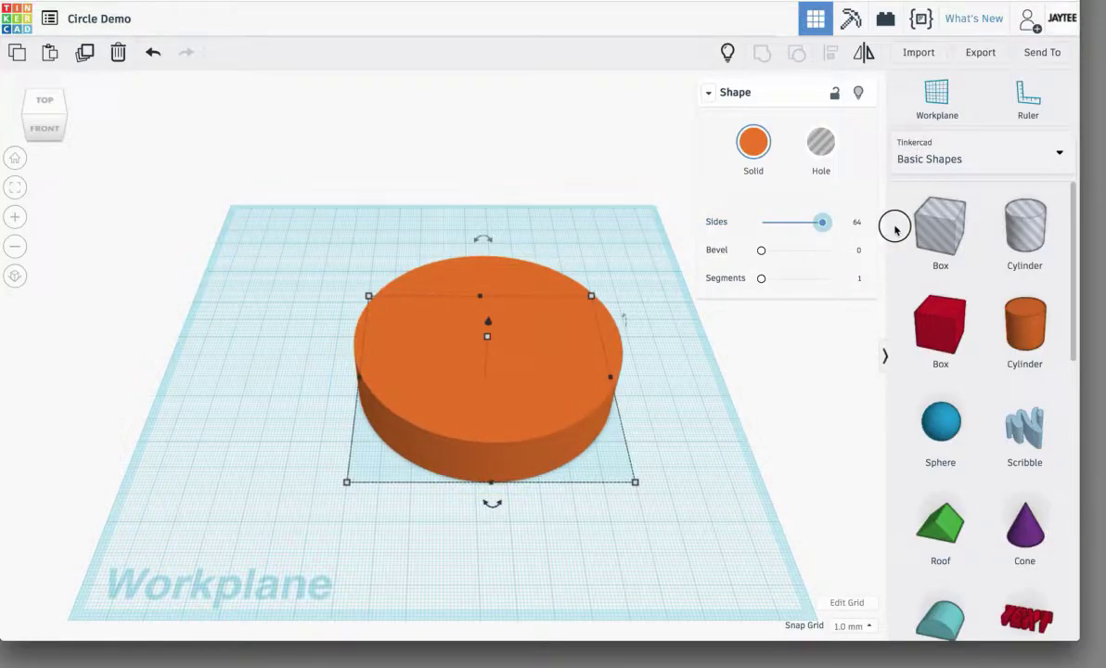
Step: Orbit and zoom to inspect the 64-sided cylinder, then return to Home view
{"action": "right_click_drag", "start_coordinate": [536, 543], "coordinate": [533, 478]}
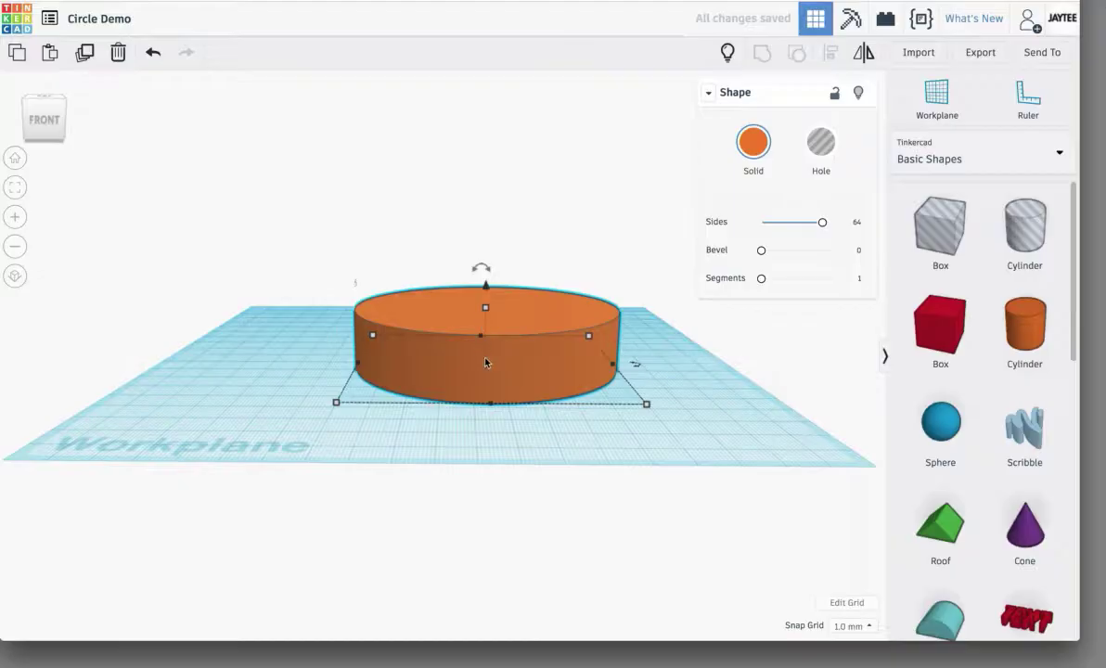
{"action": "scroll", "coordinate": [483, 334], "scroll_direction": "up", "scroll_amount": 5}
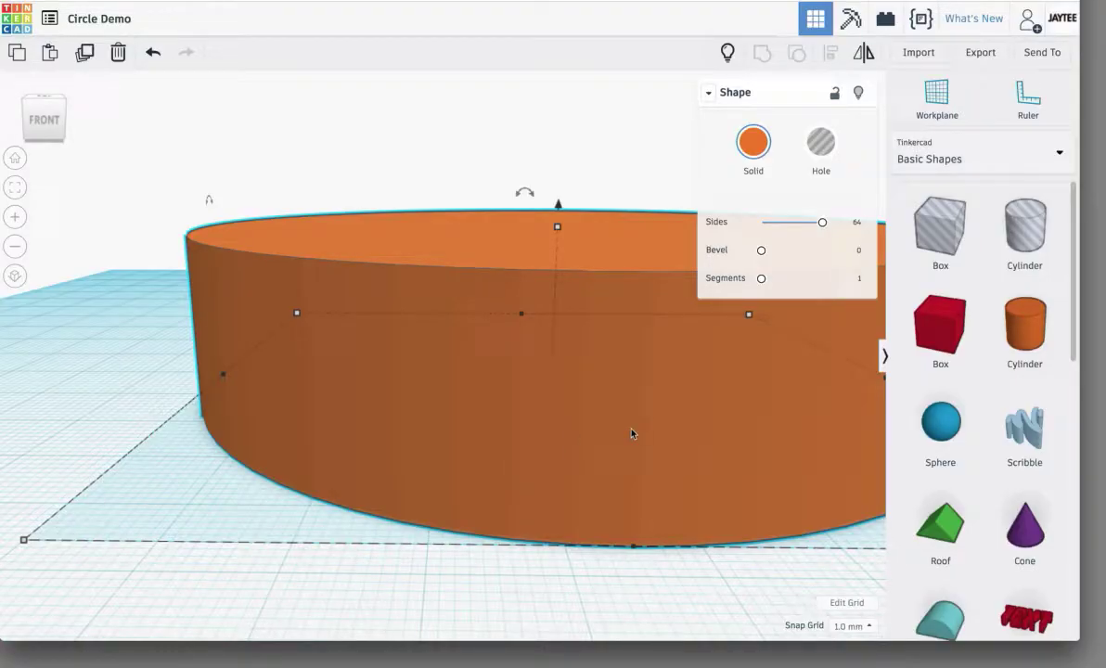
{"action": "left_click", "coordinate": [14, 160]}
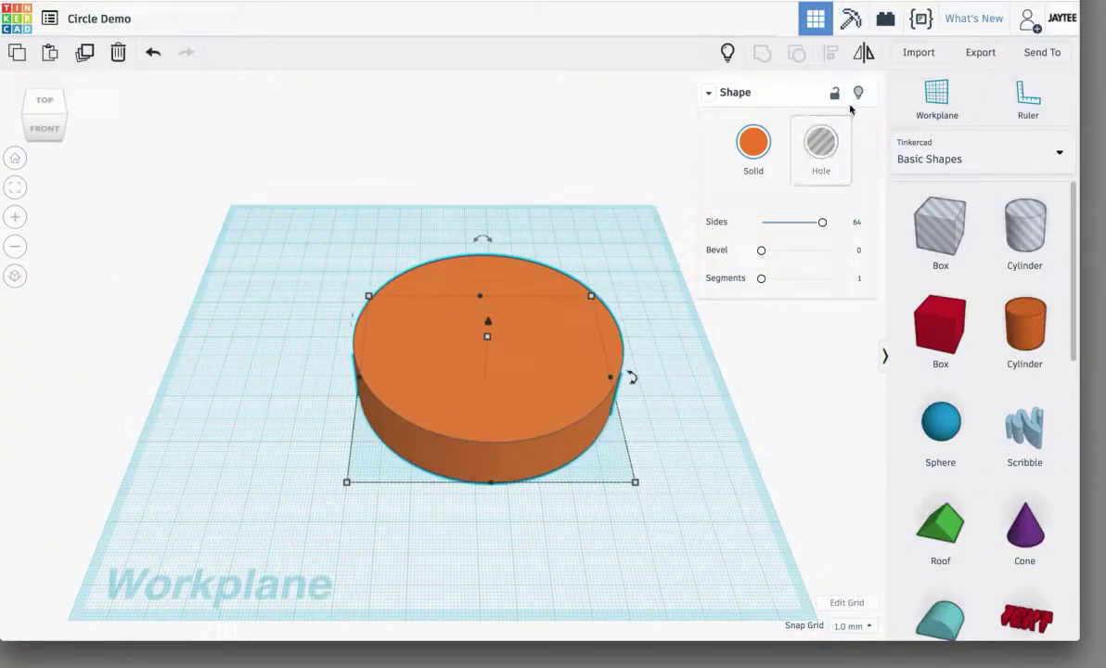
Step: Hide the cylinder and load 100mm Circle.svg into the Import dialog
{"action": "left_click", "coordinate": [859, 94]}
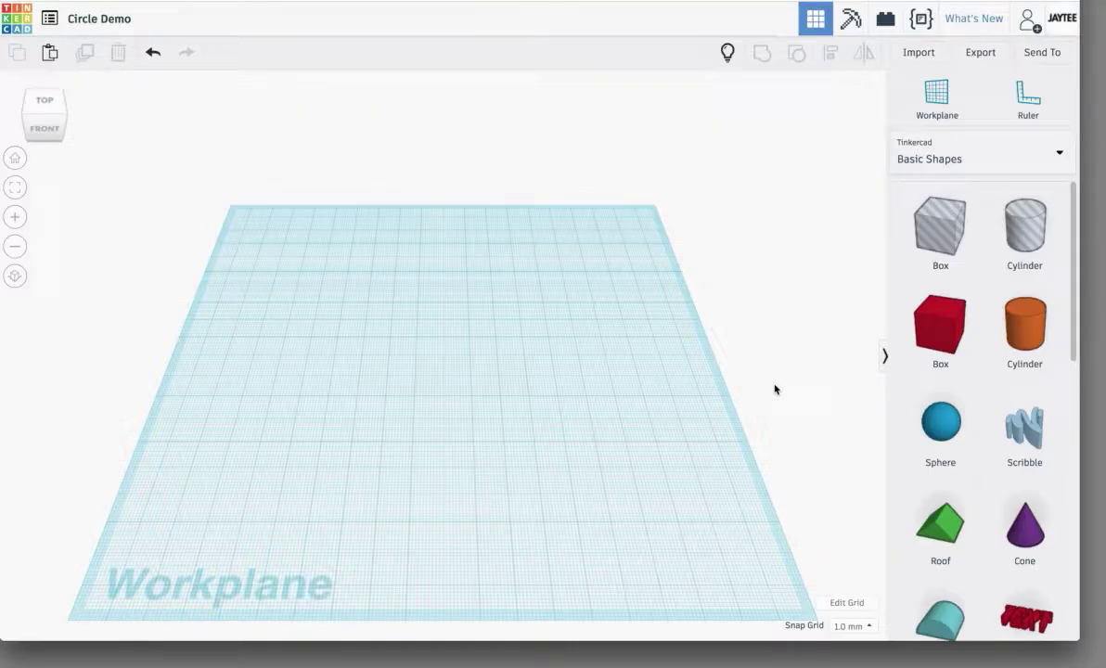
{"action": "left_click", "coordinate": [915, 53]}
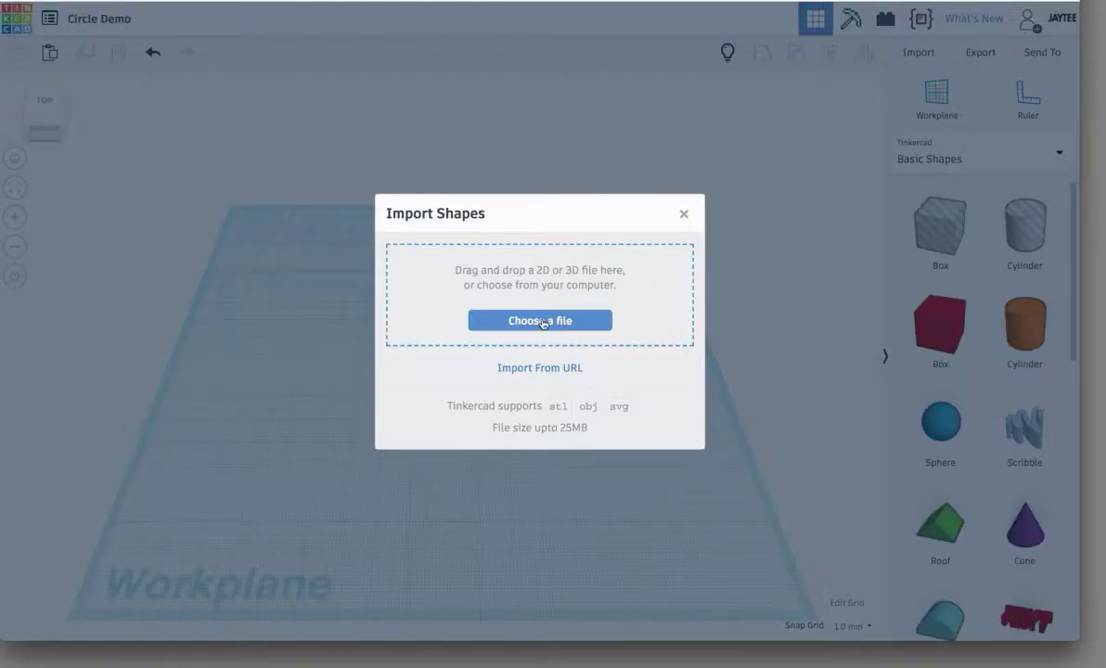
{"action": "left_click", "coordinate": [541, 321]}
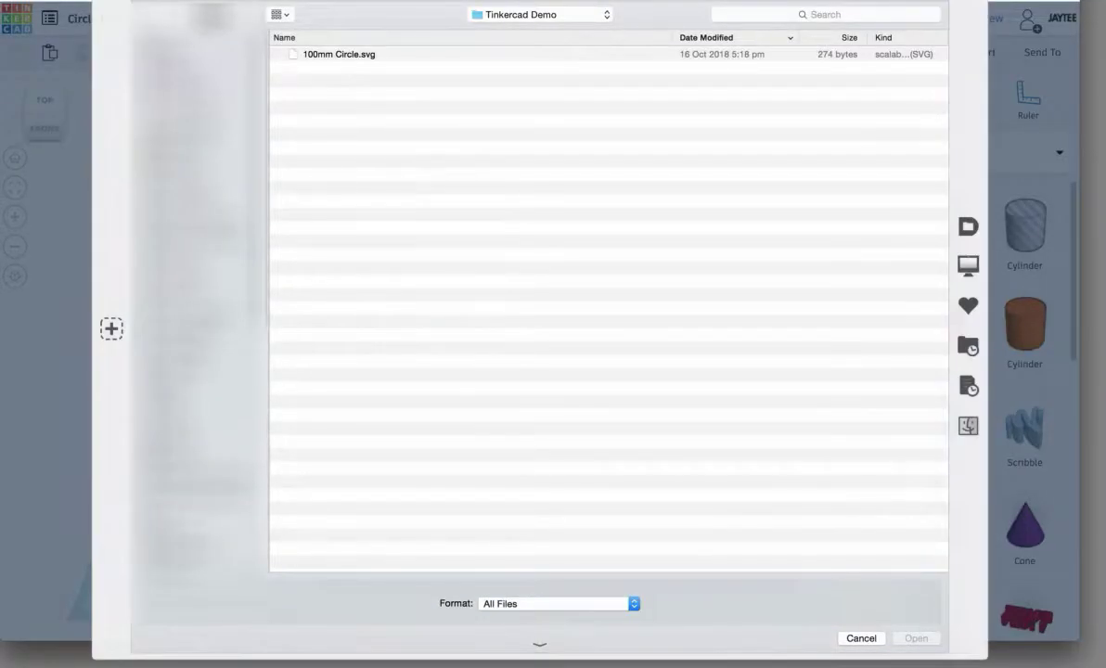
{"action": "left_click", "coordinate": [347, 58]}
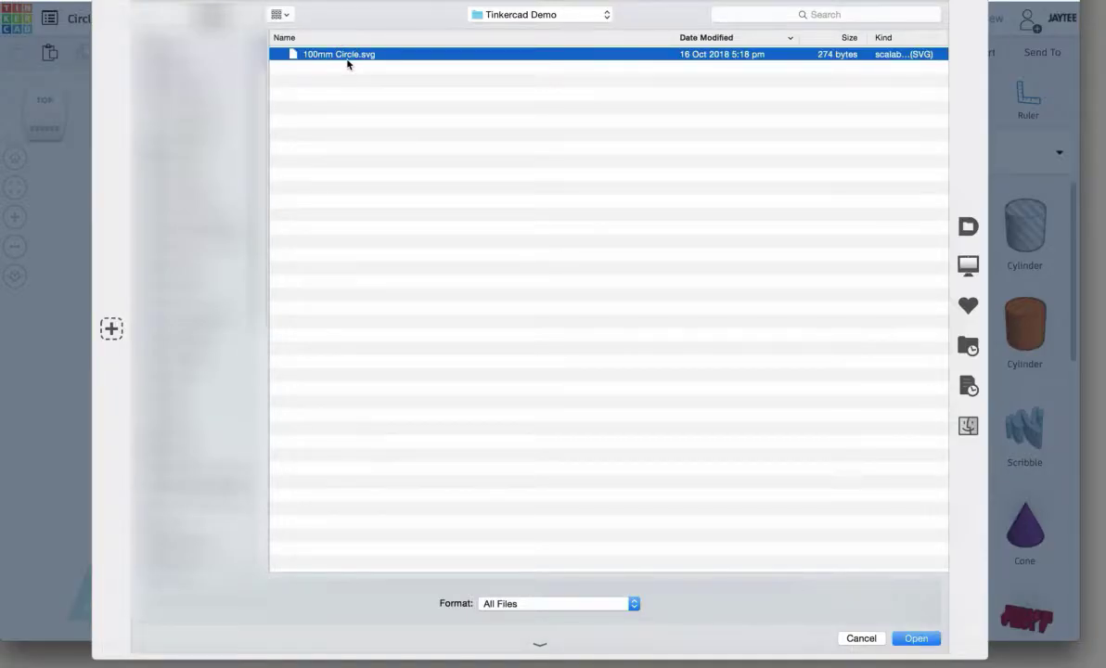
{"action": "double_click", "coordinate": [347, 57]}
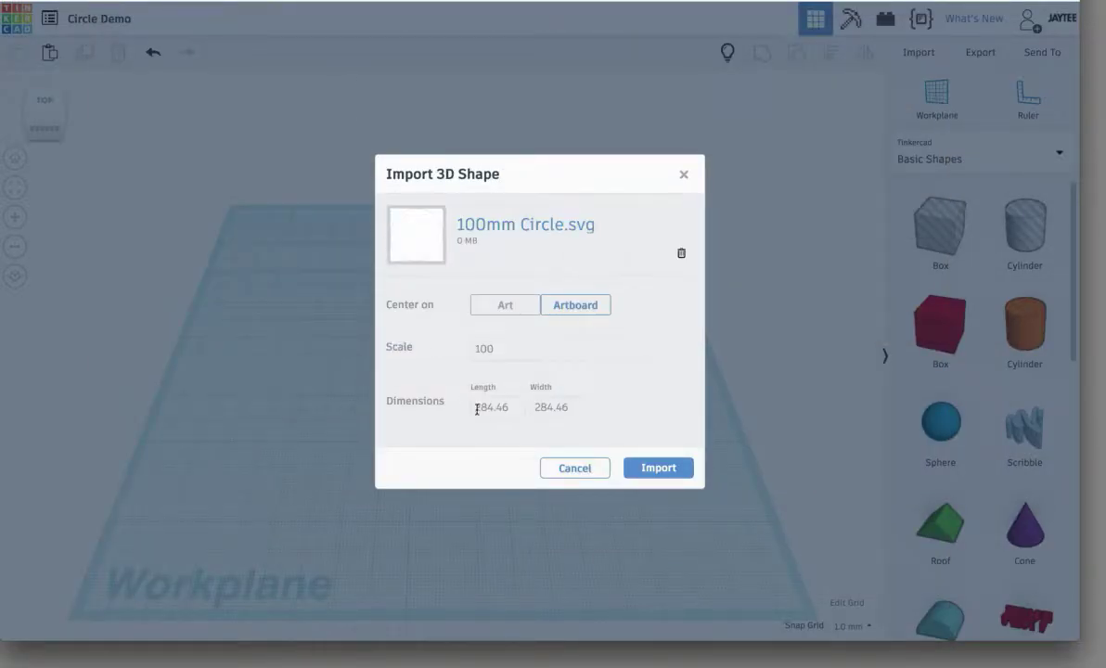
Step: Import 100mm Circle.svg with Length and Width both set to 100
{"action": "double_click", "coordinate": [477, 409]}
{"action": "type", "text": "100"}
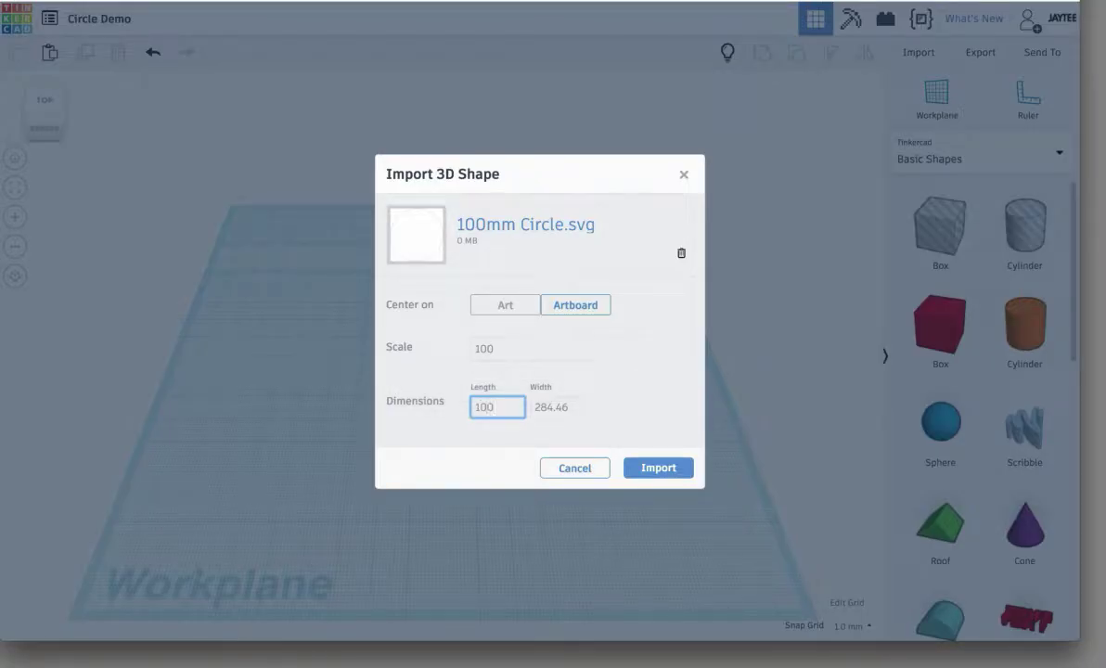
{"action": "key", "text": "Tab"}
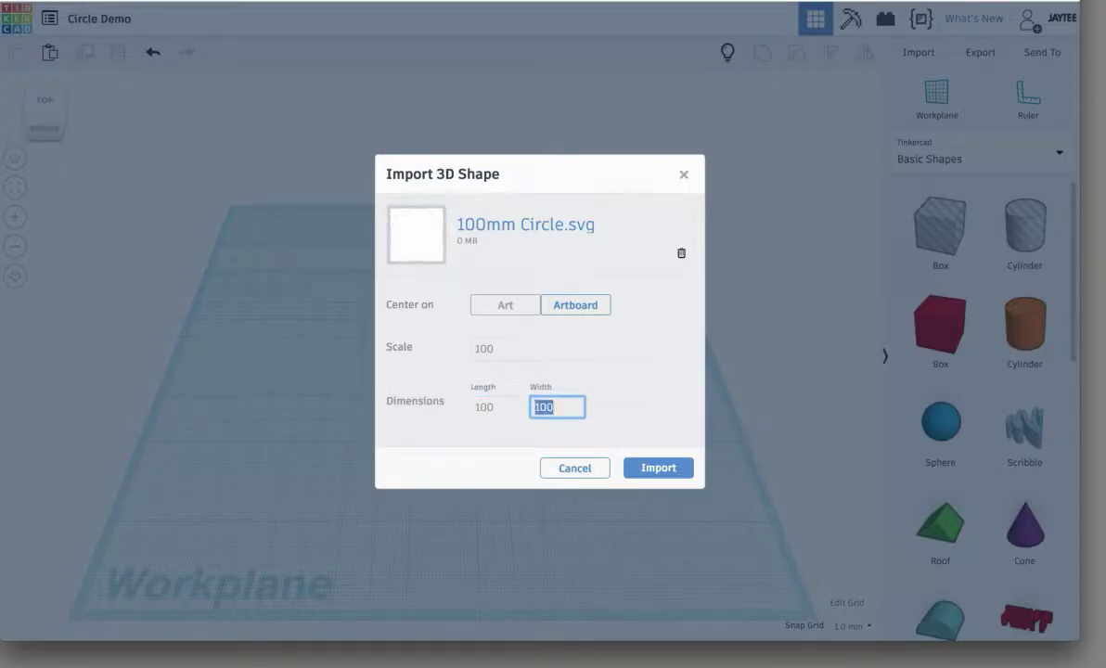
{"action": "left_click", "coordinate": [658, 468]}
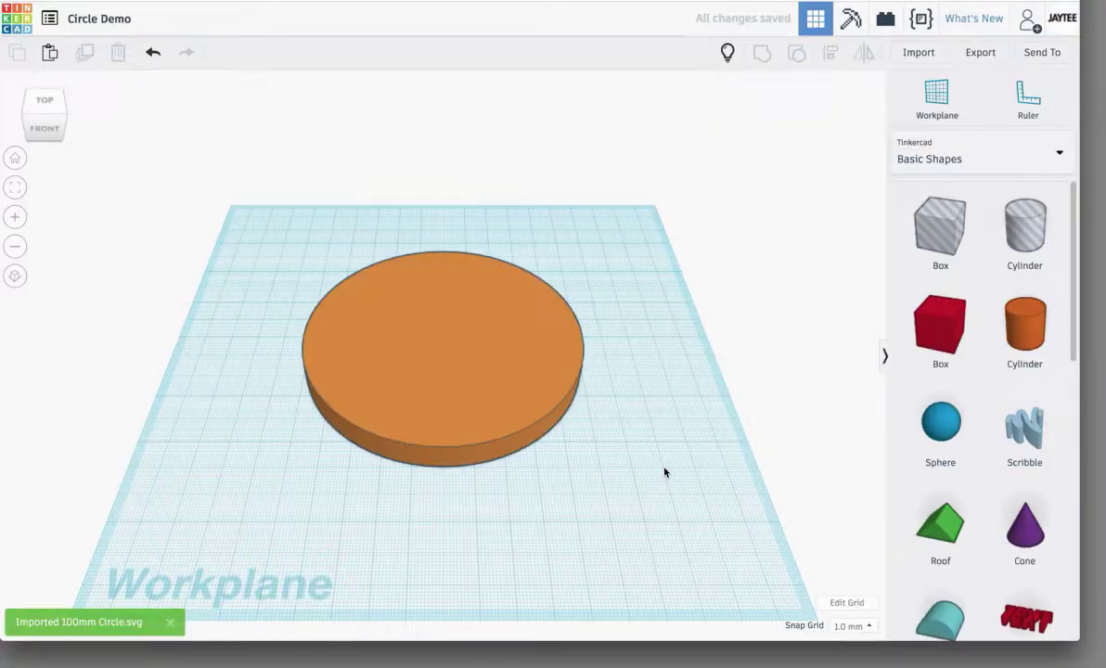
{"action": "right_click_drag", "start_coordinate": [511, 514], "coordinate": [511, 472]}
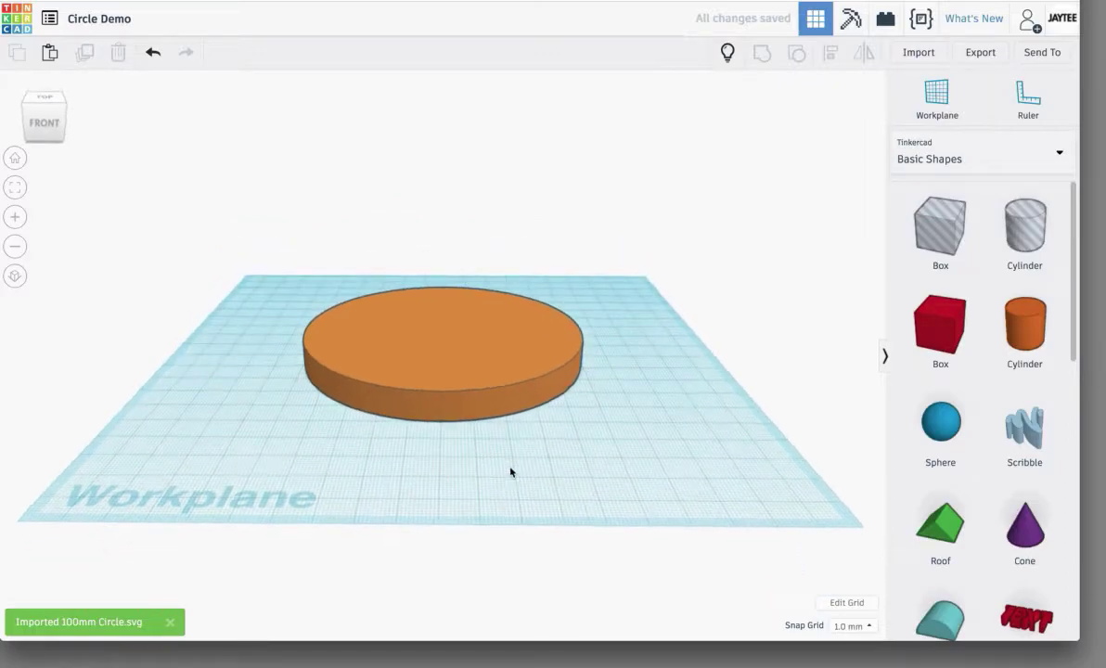
{"action": "scroll", "coordinate": [423, 427], "scroll_direction": "up", "scroll_amount": 4}
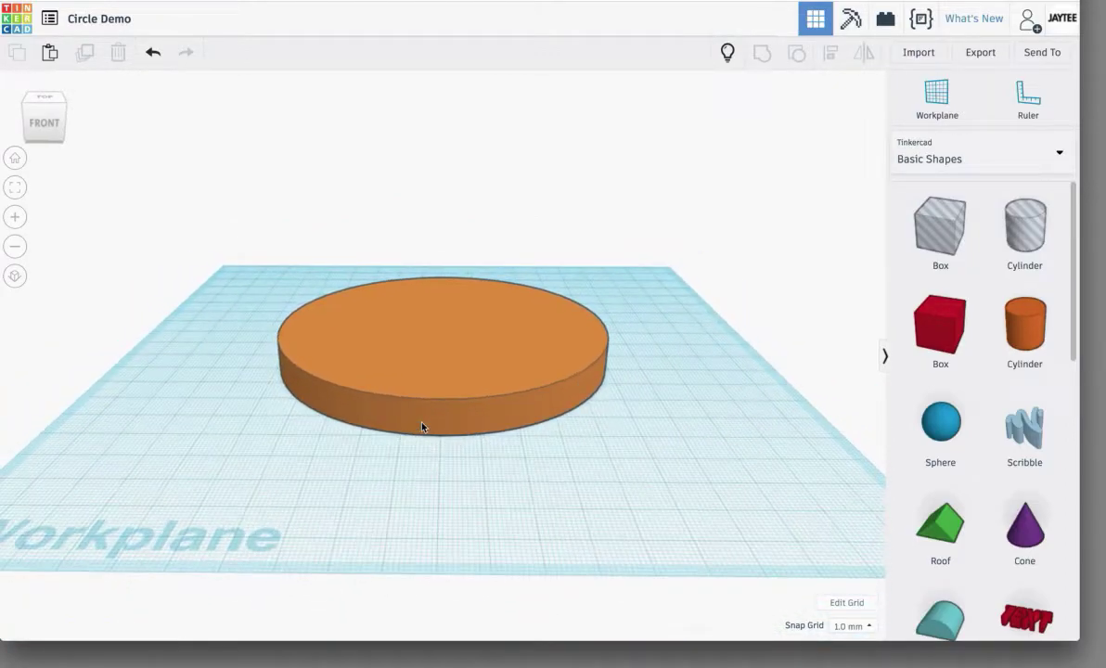
{"action": "scroll", "coordinate": [423, 427], "scroll_direction": "up", "scroll_amount": 4}
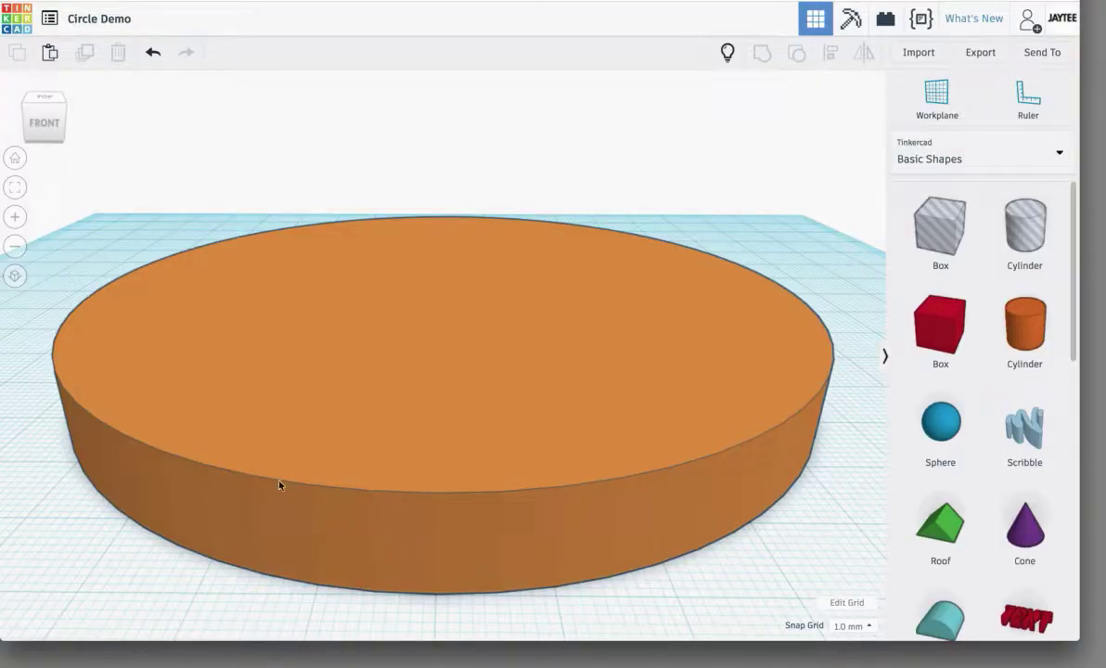
{"action": "left_click", "coordinate": [15, 158]}
{"action": "left_click", "coordinate": [409, 361]}
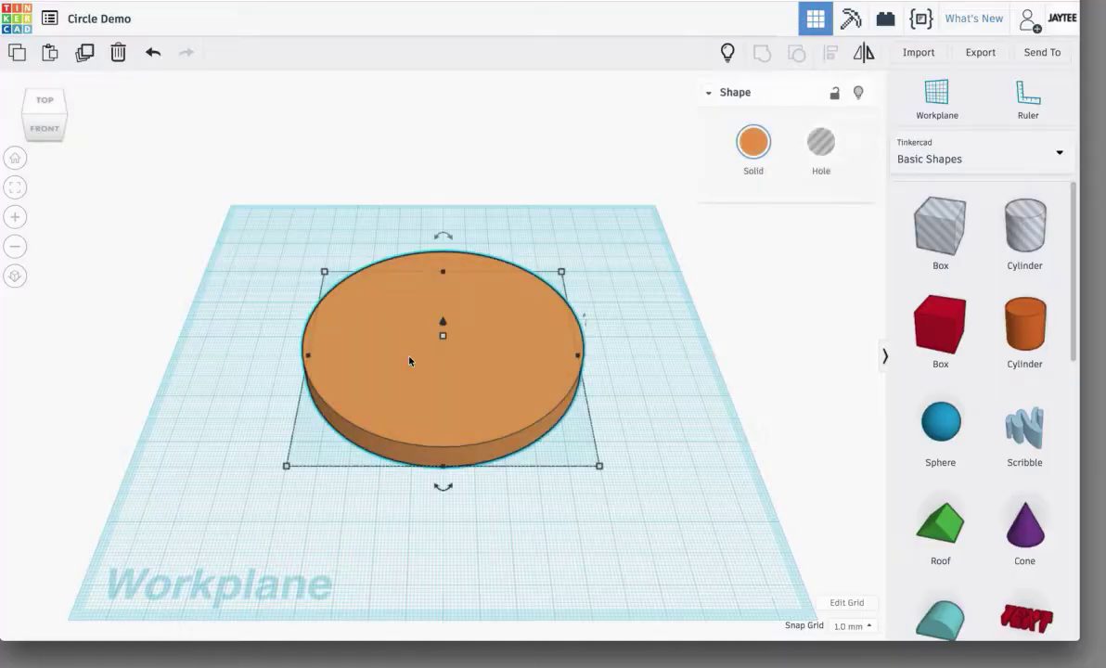
{"action": "key", "text": "Delete"}
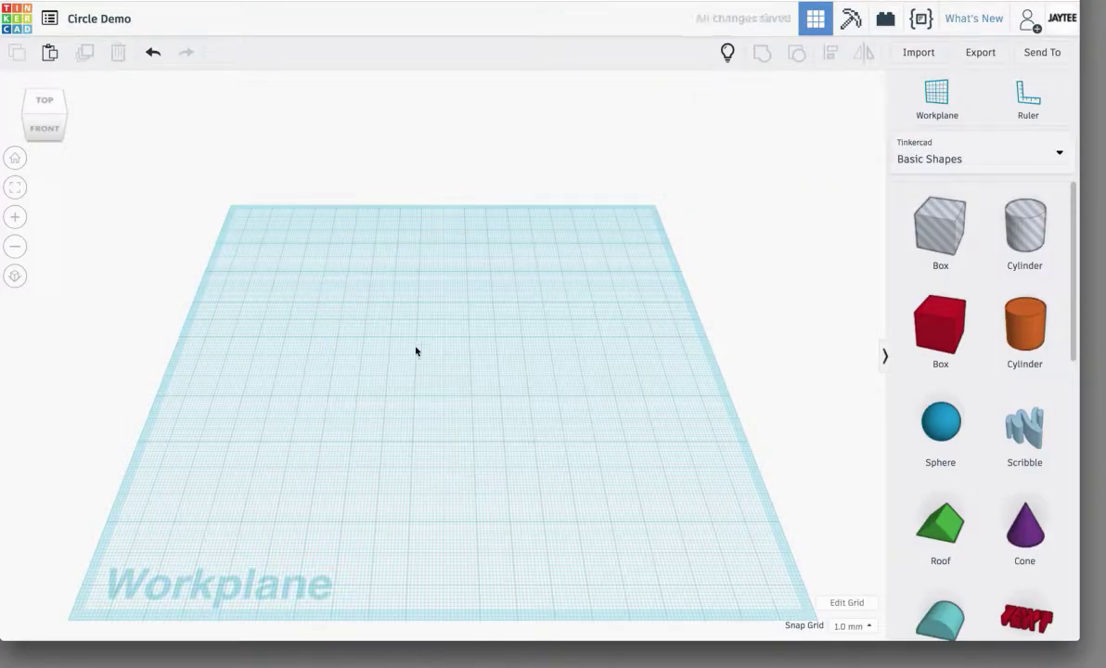
Step: Show the hidden cylinder again and lower its Sides from 64 to 60
{"action": "left_click", "coordinate": [725, 56]}
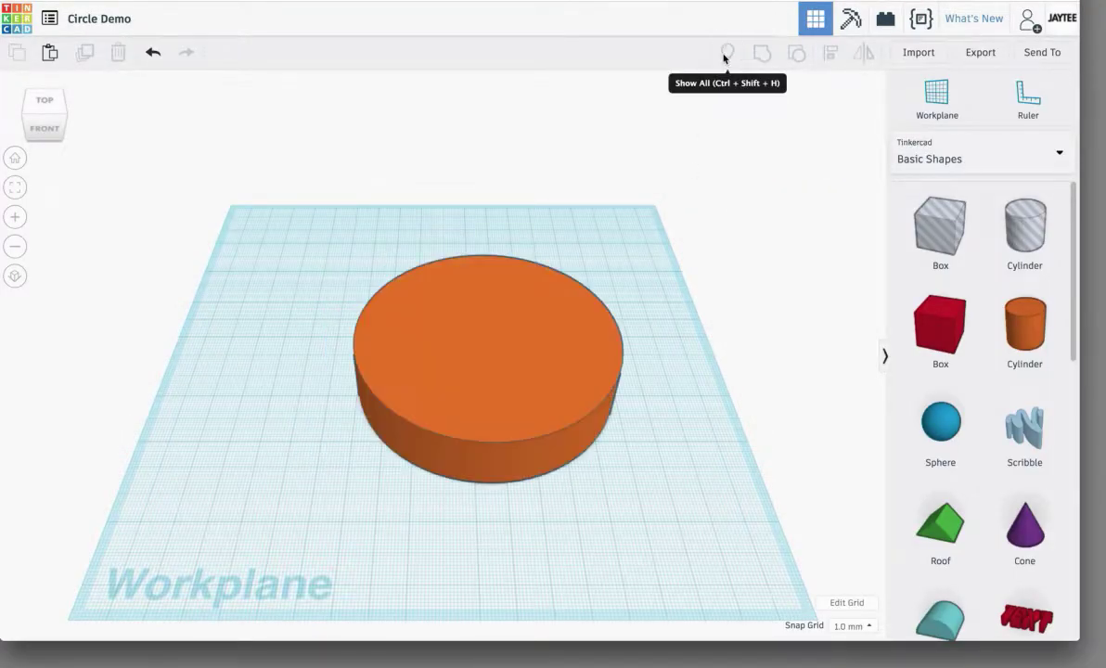
{"action": "left_click", "coordinate": [517, 357]}
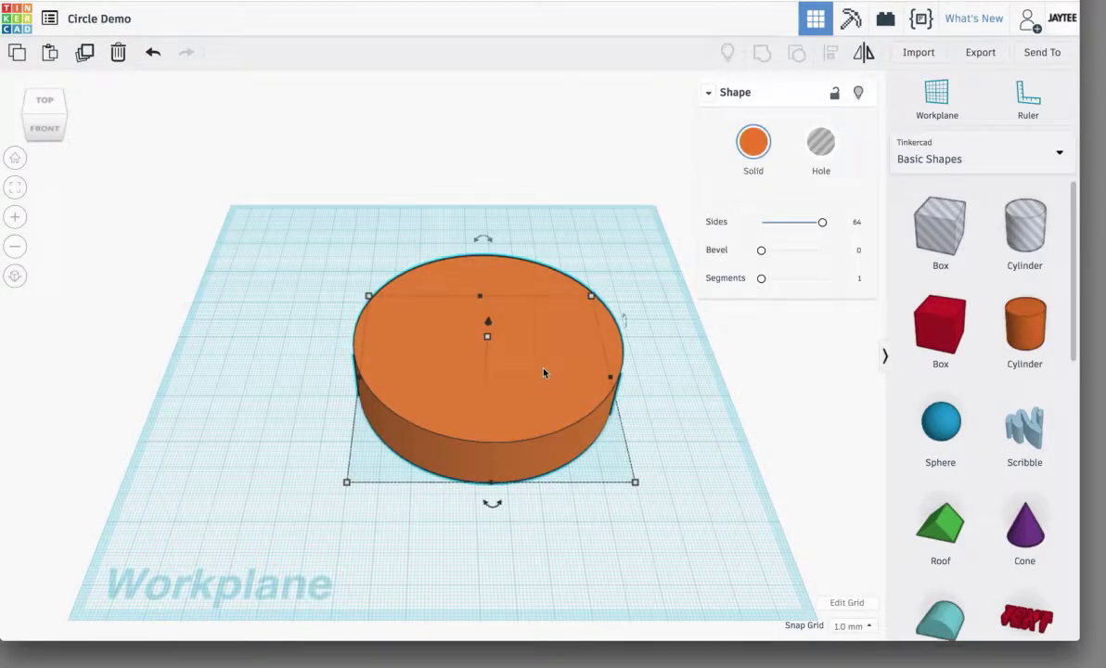
{"action": "left_click", "coordinate": [823, 223]}
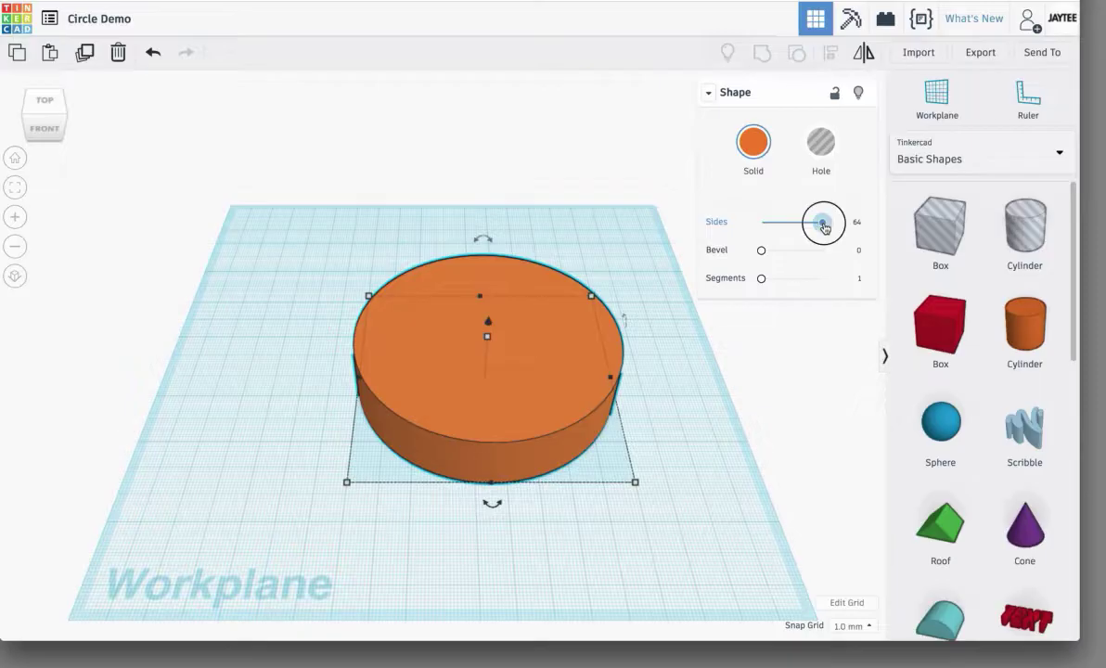
{"action": "left_click_drag", "start_coordinate": [823, 226], "coordinate": [820, 228]}
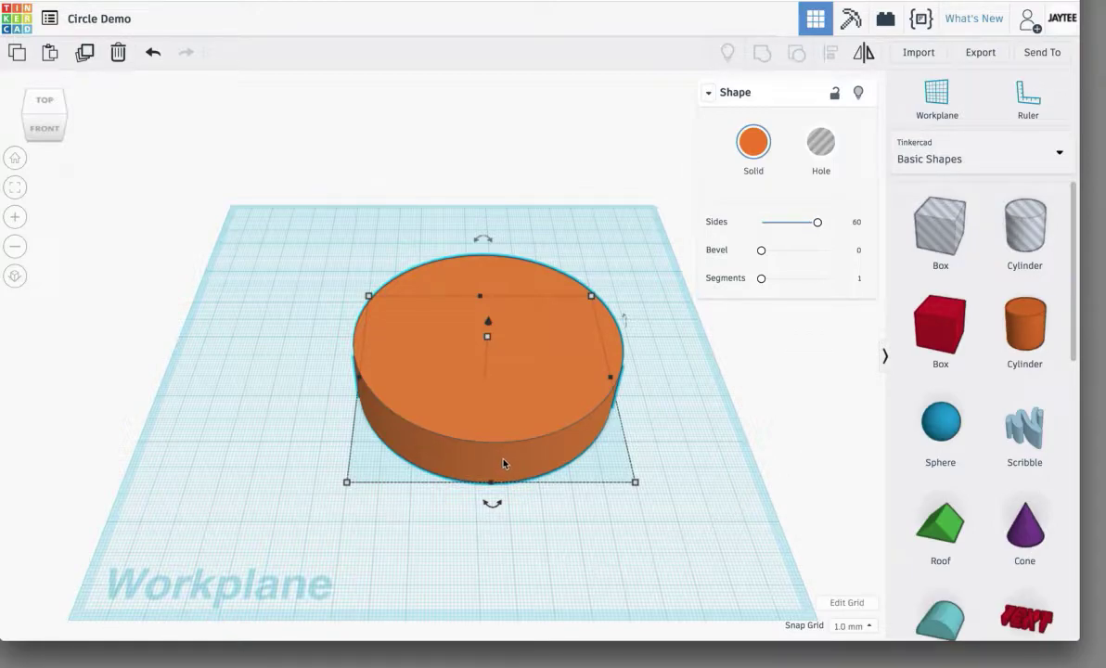
{"action": "right_click_drag", "start_coordinate": [504, 464], "coordinate": [505, 432]}
Step: Duplicate the cylinder in place and colour the copy red
{"action": "scroll", "coordinate": [504, 433], "scroll_direction": "up", "scroll_amount": 2}
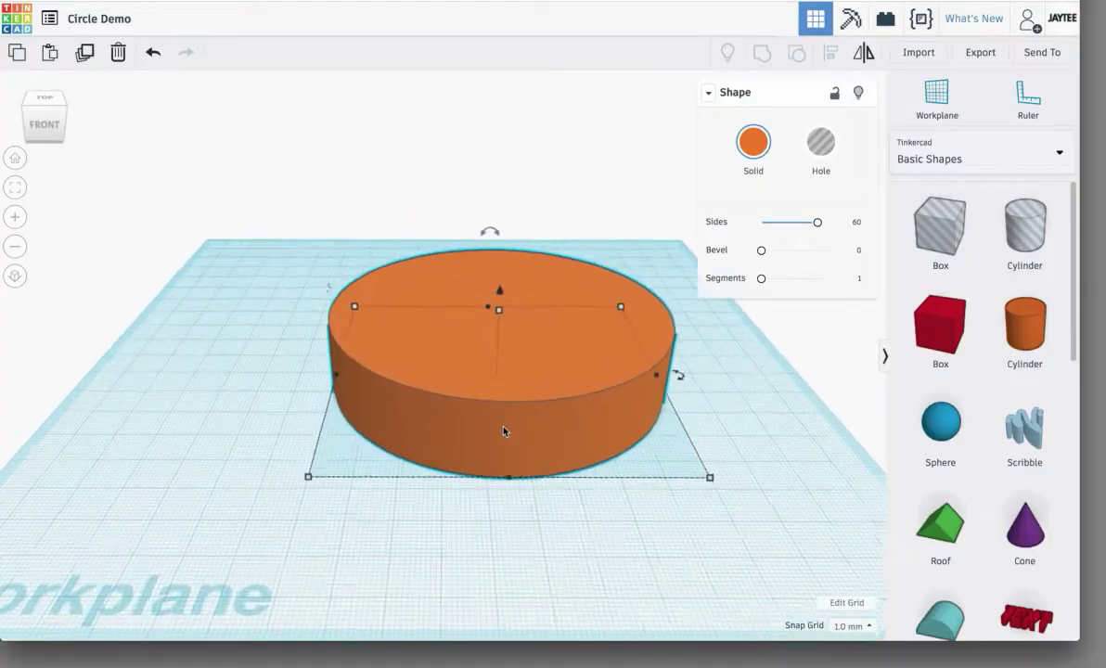
{"action": "scroll", "coordinate": [504, 431], "scroll_direction": "up", "scroll_amount": 1}
{"action": "scroll", "coordinate": [620, 499], "scroll_direction": "up", "scroll_amount": 2}
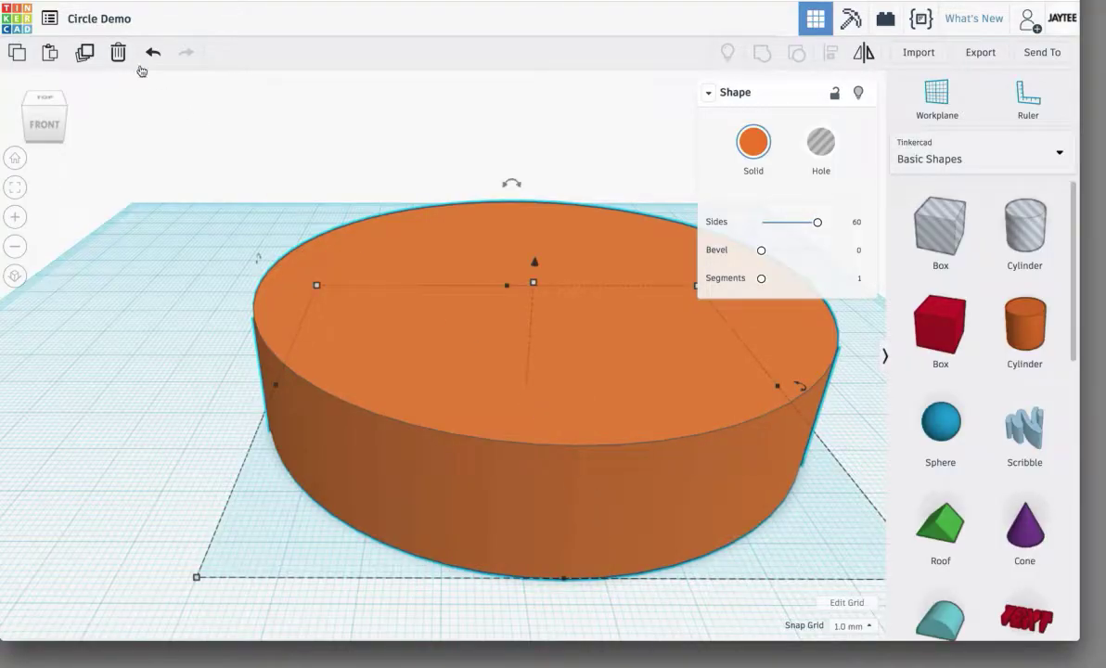
{"action": "left_click", "coordinate": [84, 52]}
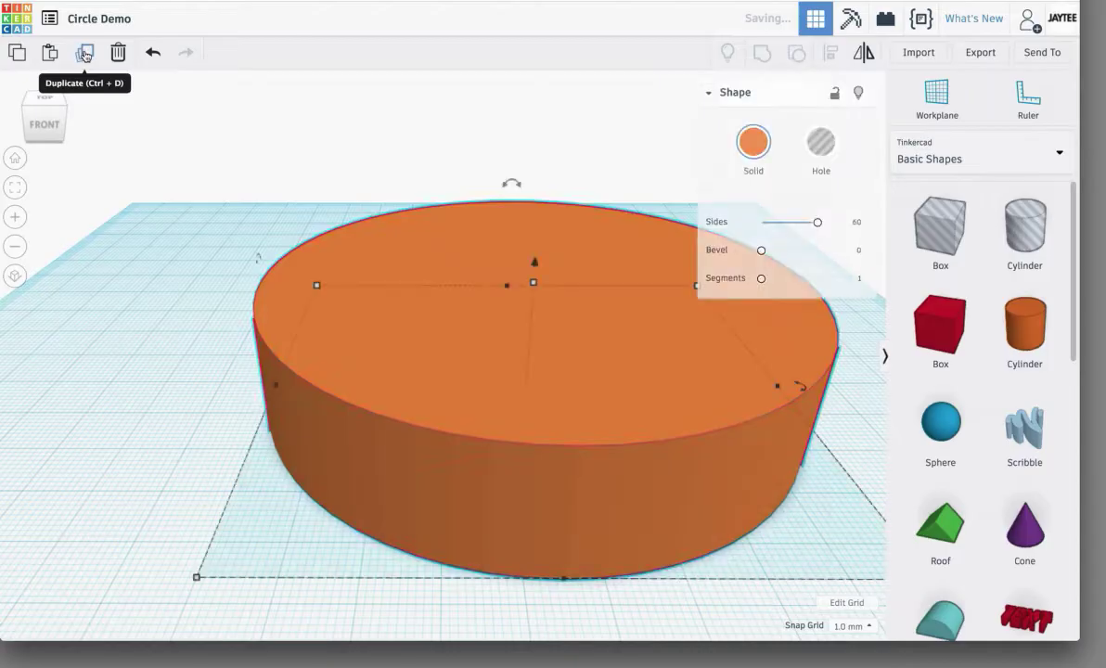
{"action": "left_click", "coordinate": [754, 141]}
{"action": "left_click", "coordinate": [737, 272]}
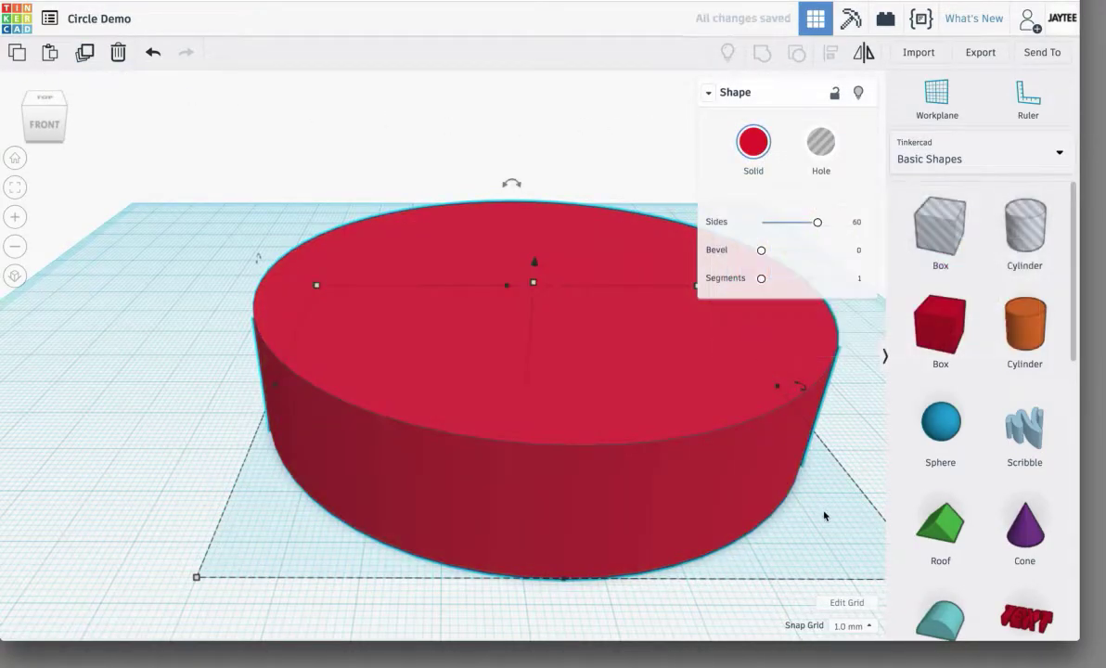
{"action": "scroll", "coordinate": [731, 521], "scroll_direction": "down", "scroll_amount": 5}
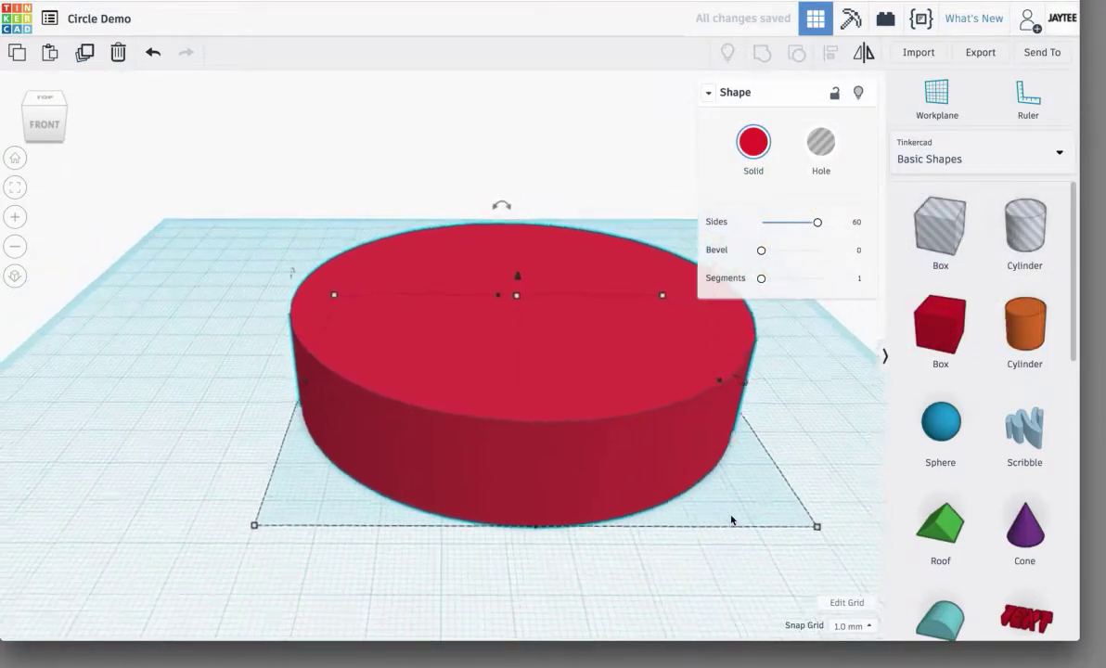
Step: Rotate the red copy 8° so its facets fall between the orange cylinder's
{"action": "mouse_move", "coordinate": [647, 372]}
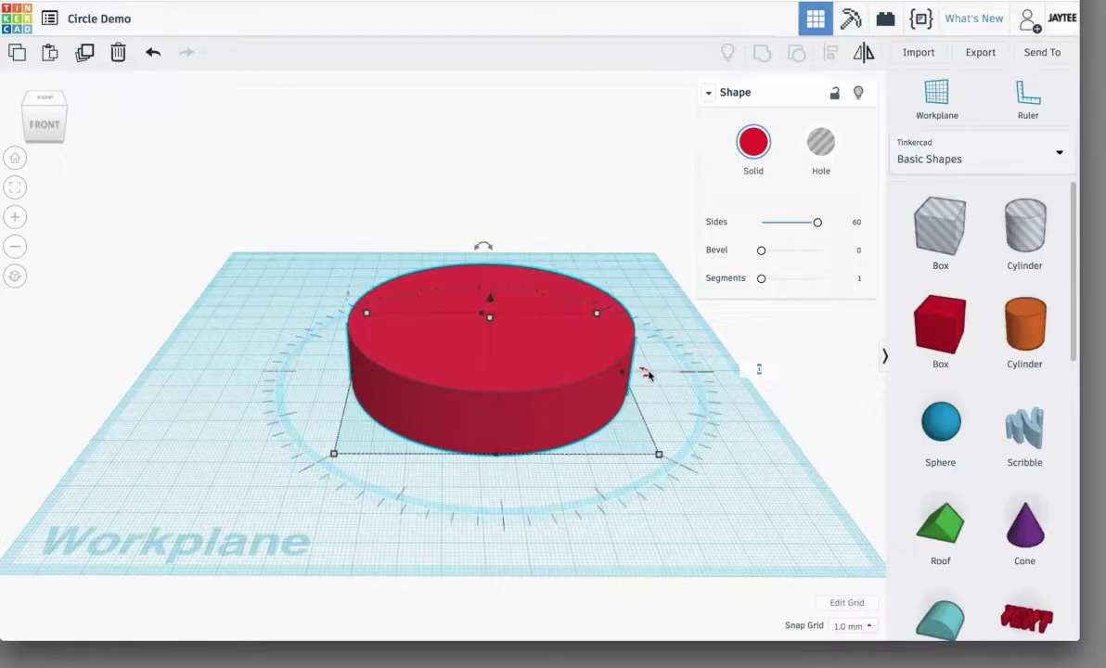
{"action": "left_click_drag", "start_coordinate": [647, 375], "coordinate": [733, 366]}
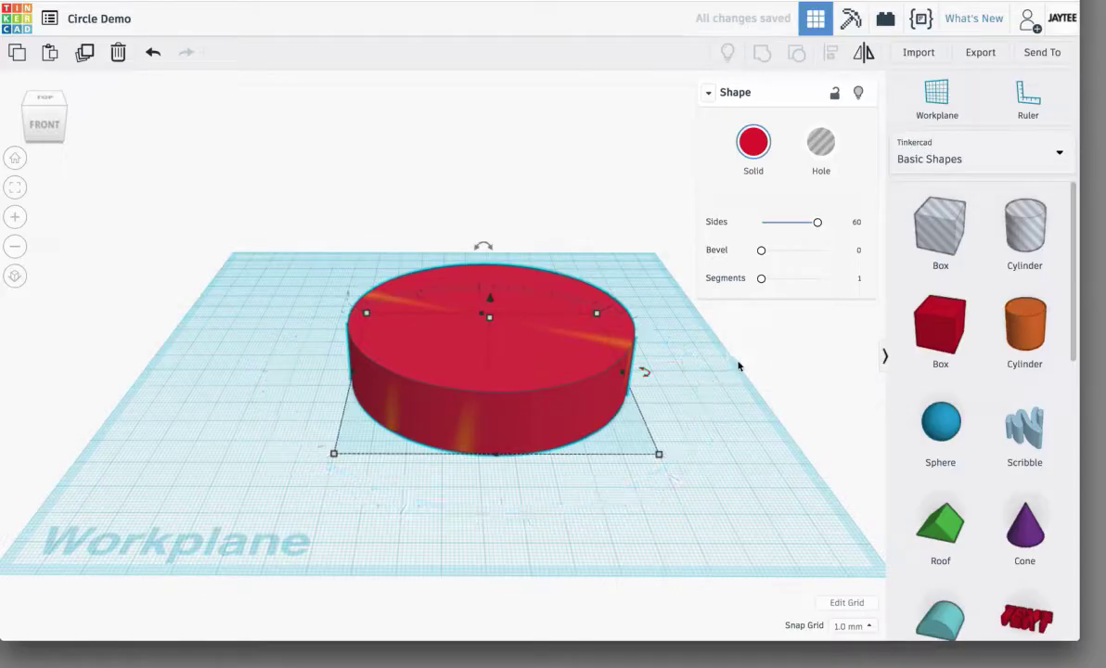
{"action": "left_click_drag", "start_coordinate": [644, 373], "coordinate": [647, 374]}
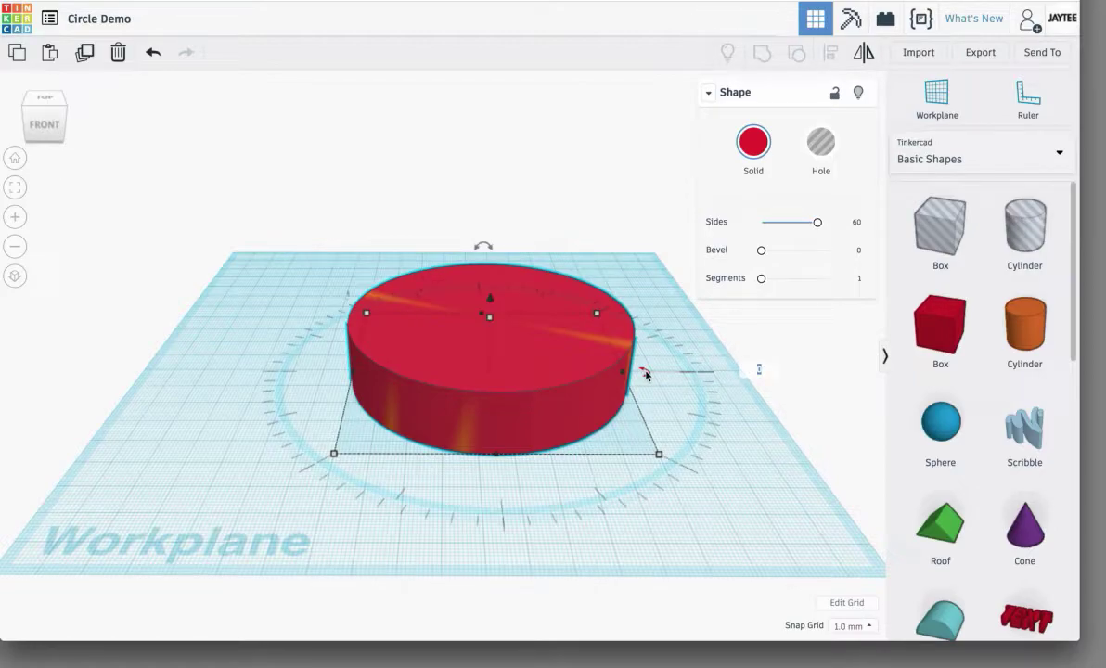
{"action": "type", "text": "8"}
{"action": "key", "text": "Return"}
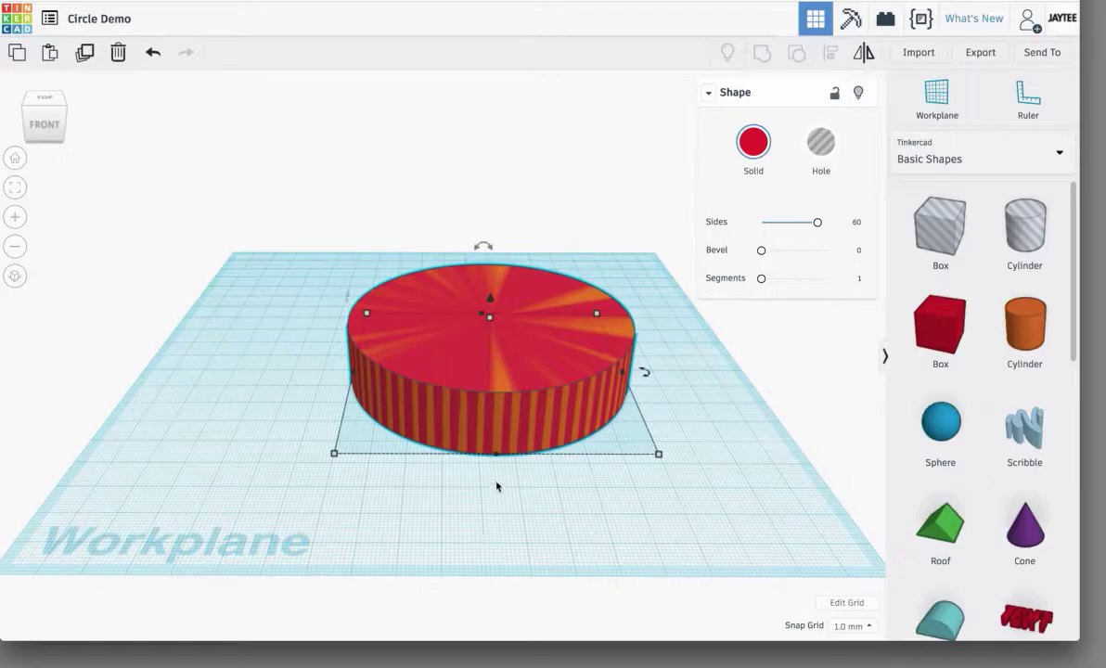
{"action": "scroll", "coordinate": [451, 400], "scroll_direction": "up", "scroll_amount": 5}
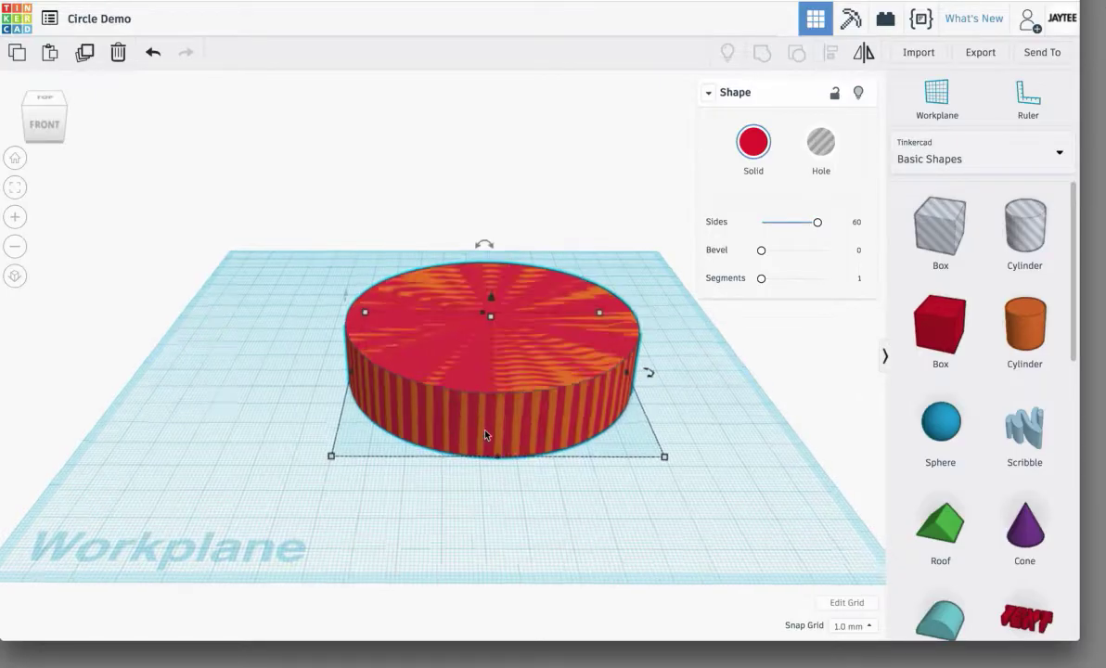
{"action": "right_click_drag", "start_coordinate": [696, 564], "coordinate": [661, 545]}
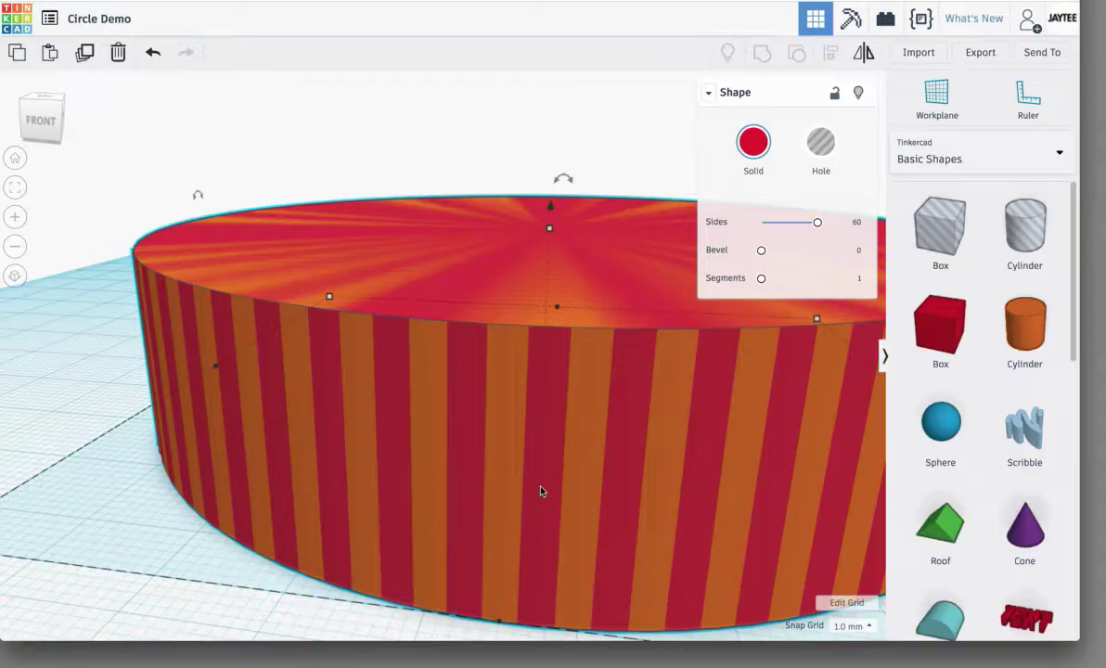
{"action": "key", "text": "Delete"}
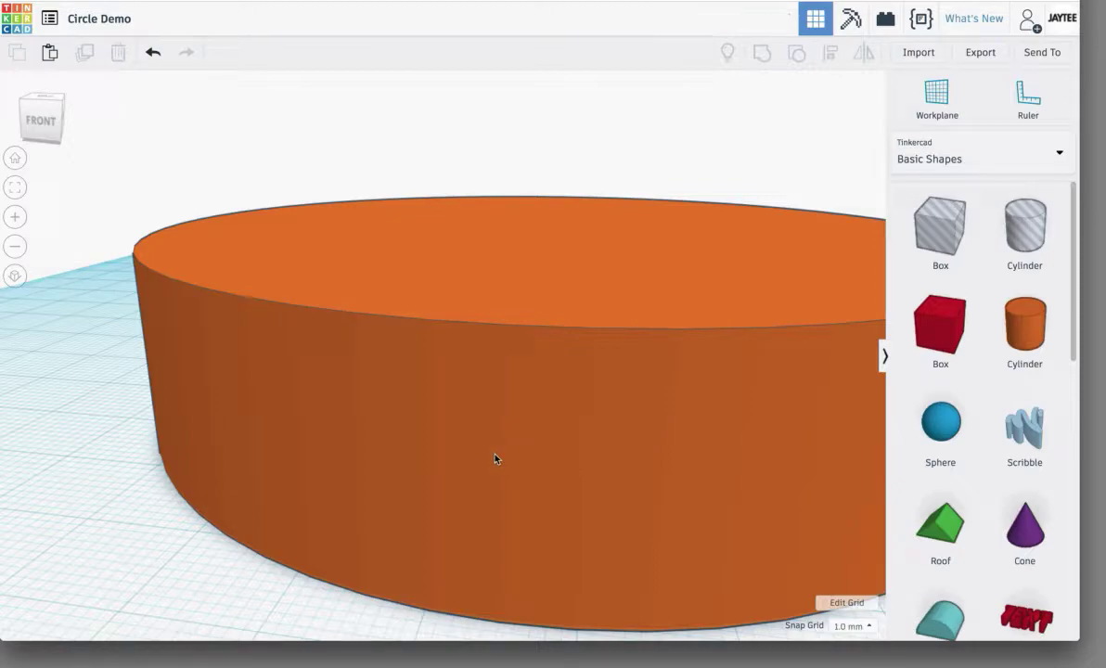
{"action": "key", "text": "ctrl+z"}
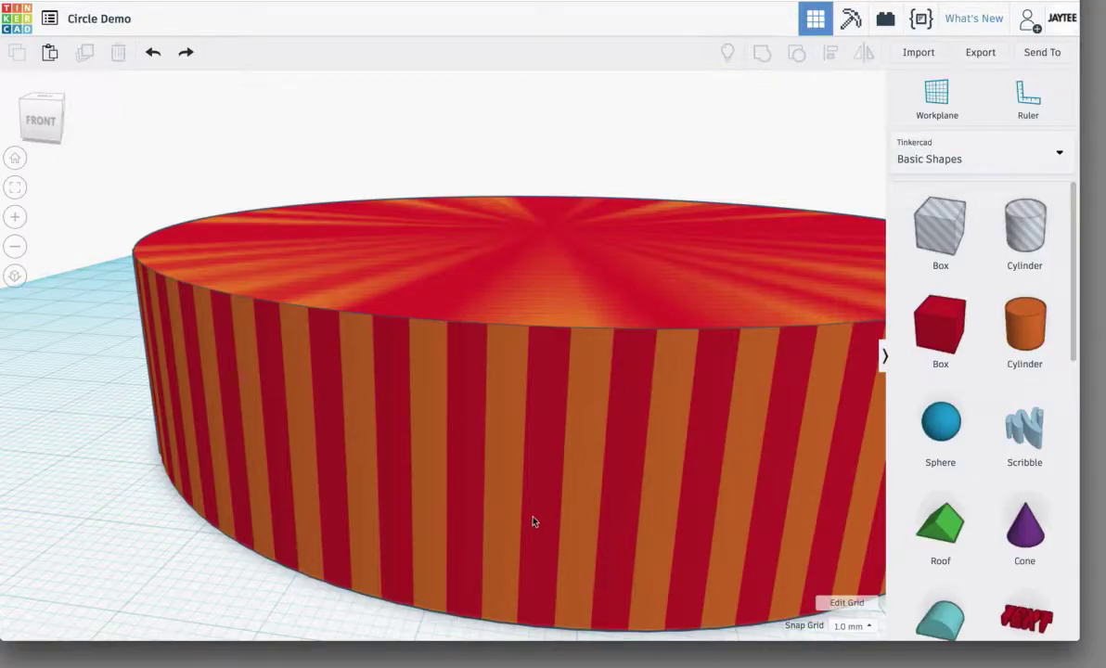
Step: Duplicate both cylinders in place and rotate the copies 1.5°
{"action": "key", "text": "ctrl+a"}
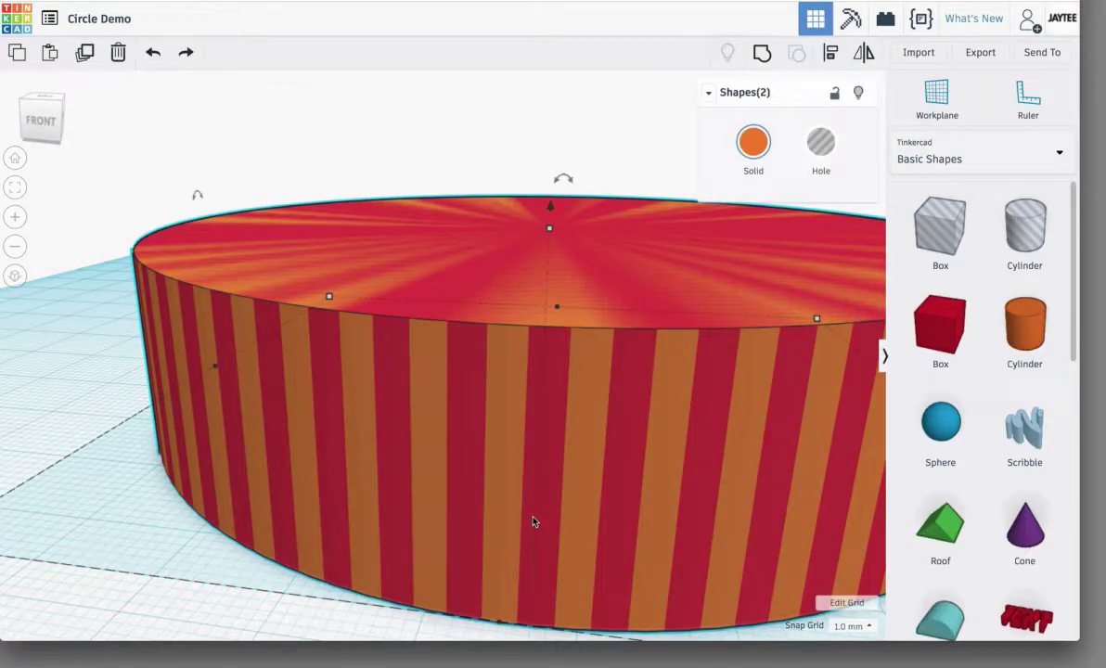
{"action": "left_click", "coordinate": [90, 56]}
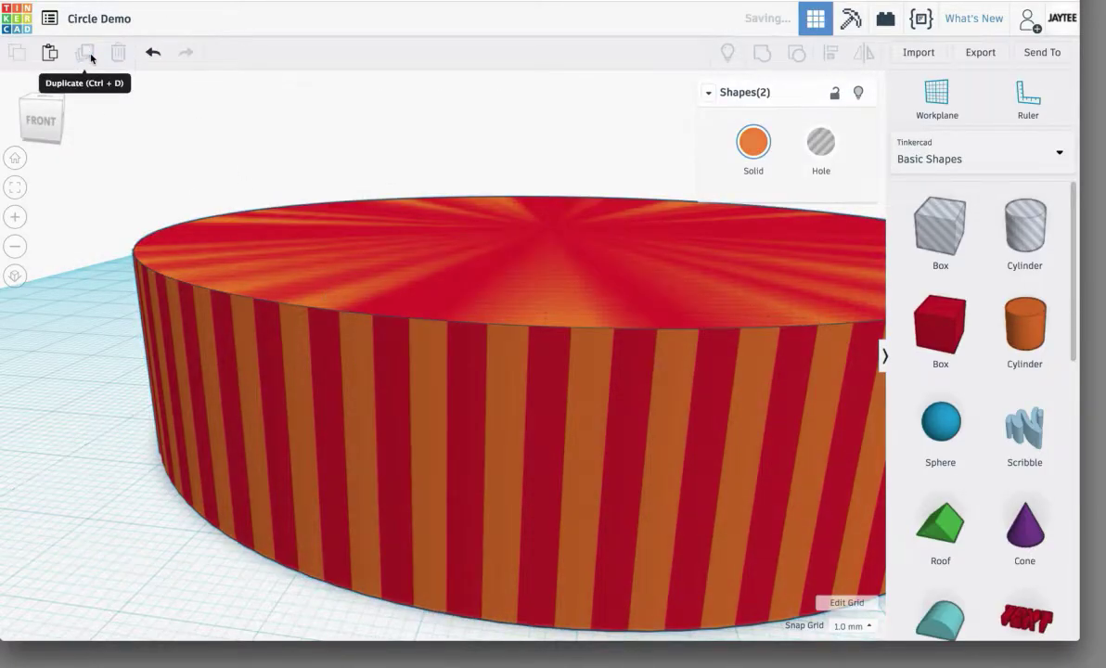
{"action": "scroll", "coordinate": [534, 308], "scroll_direction": "down", "scroll_amount": 5}
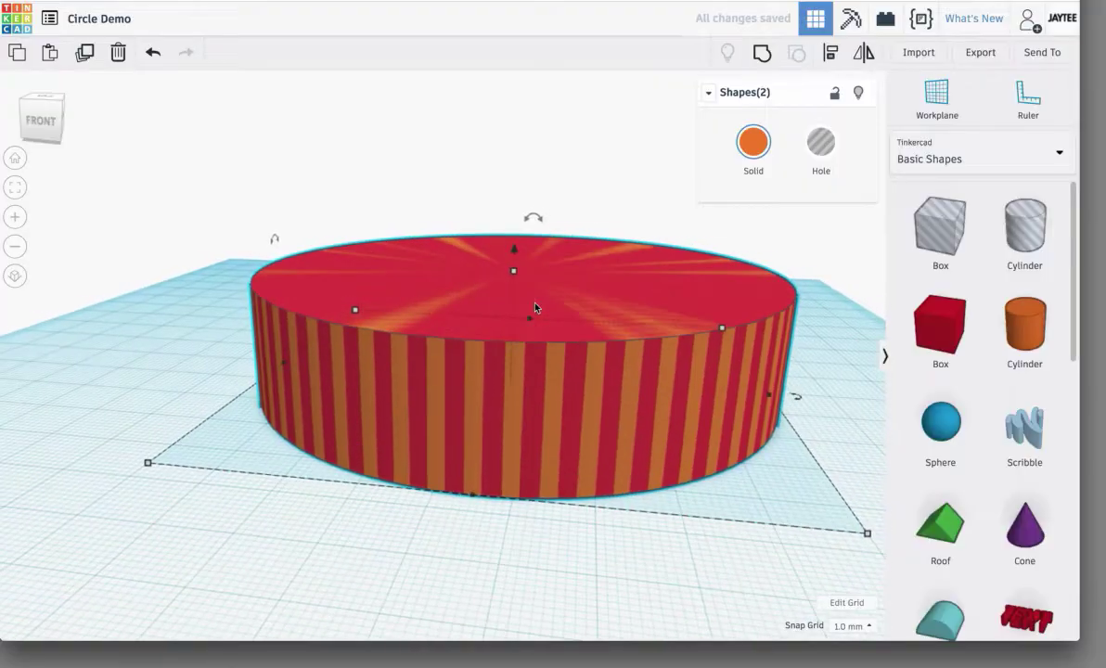
{"action": "scroll", "coordinate": [627, 365], "scroll_direction": "down", "scroll_amount": 4}
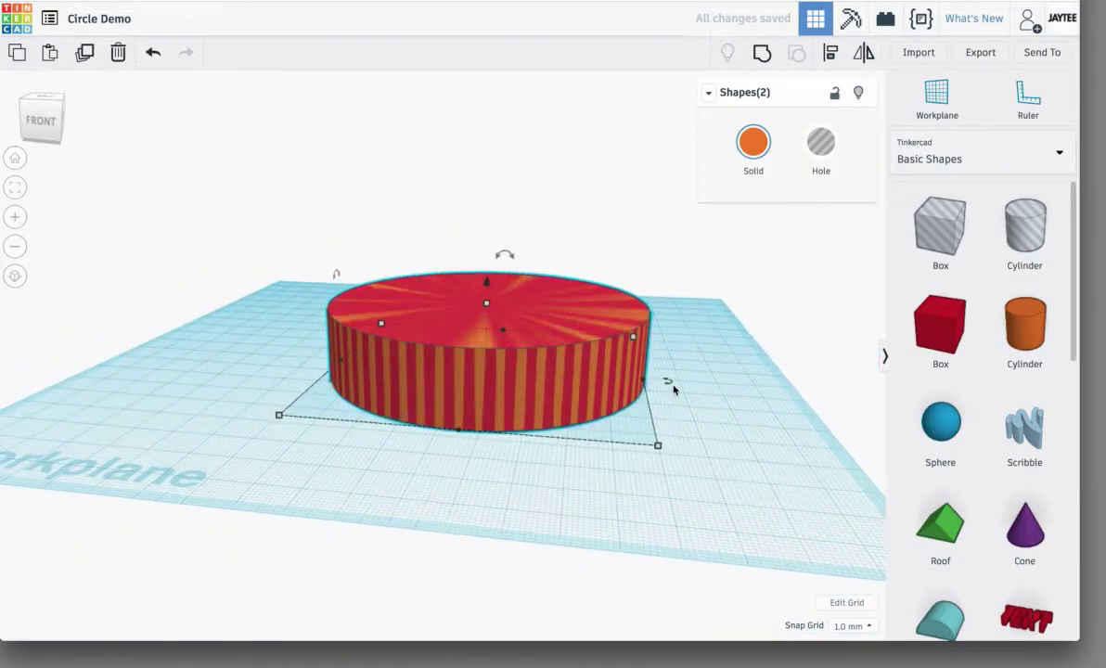
{"action": "mouse_move", "coordinate": [668, 382]}
{"action": "type", "text": "1.5"}
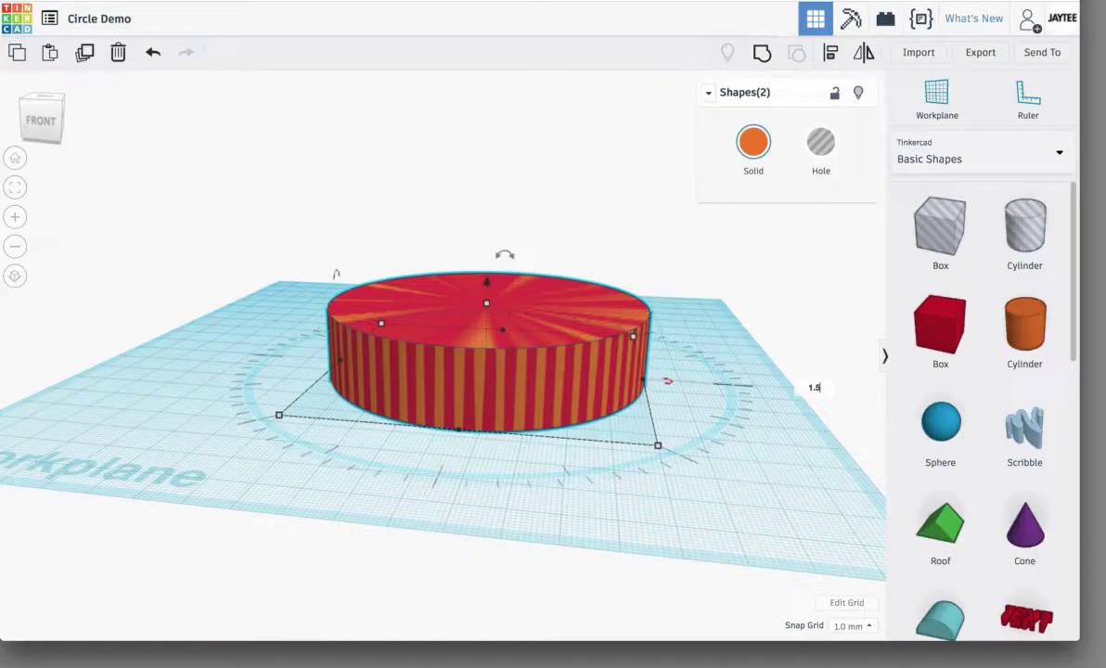
{"action": "key", "text": "Return"}
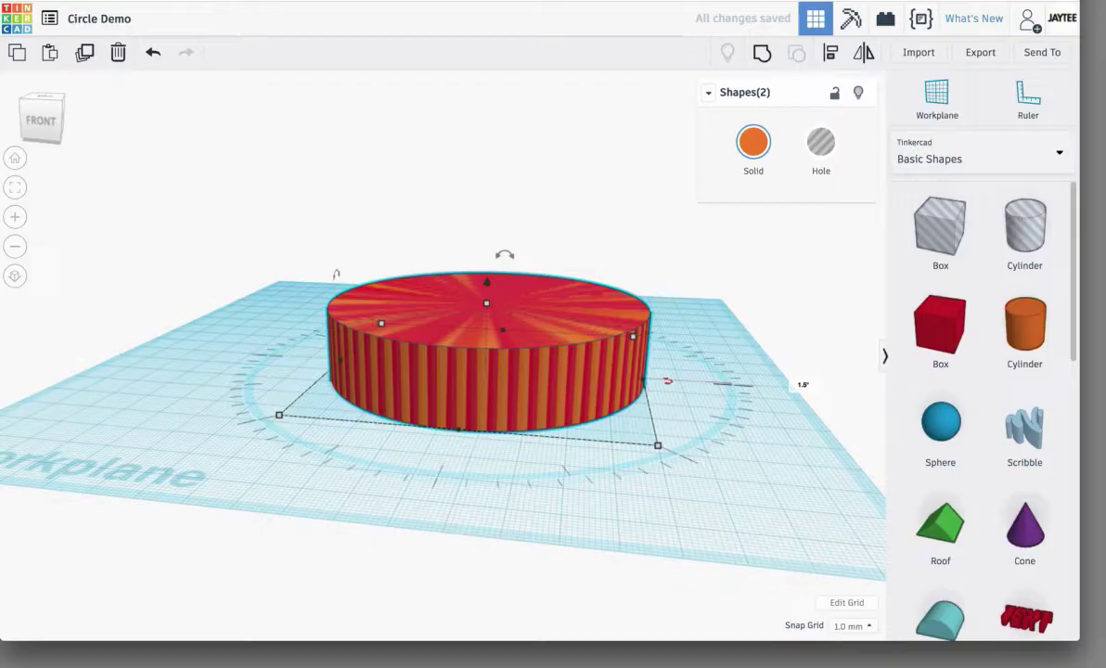
Step: Duplicate all four cylinders and rotate the new copies 0.75°
{"action": "key", "text": "ctrl+a"}
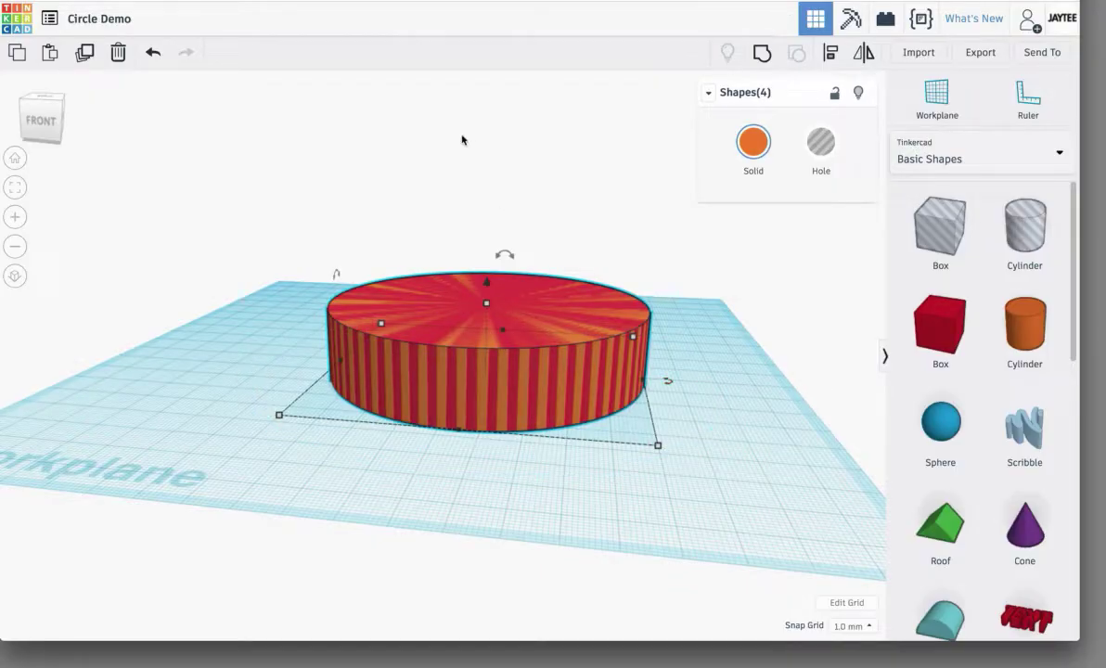
{"action": "left_click", "coordinate": [85, 52]}
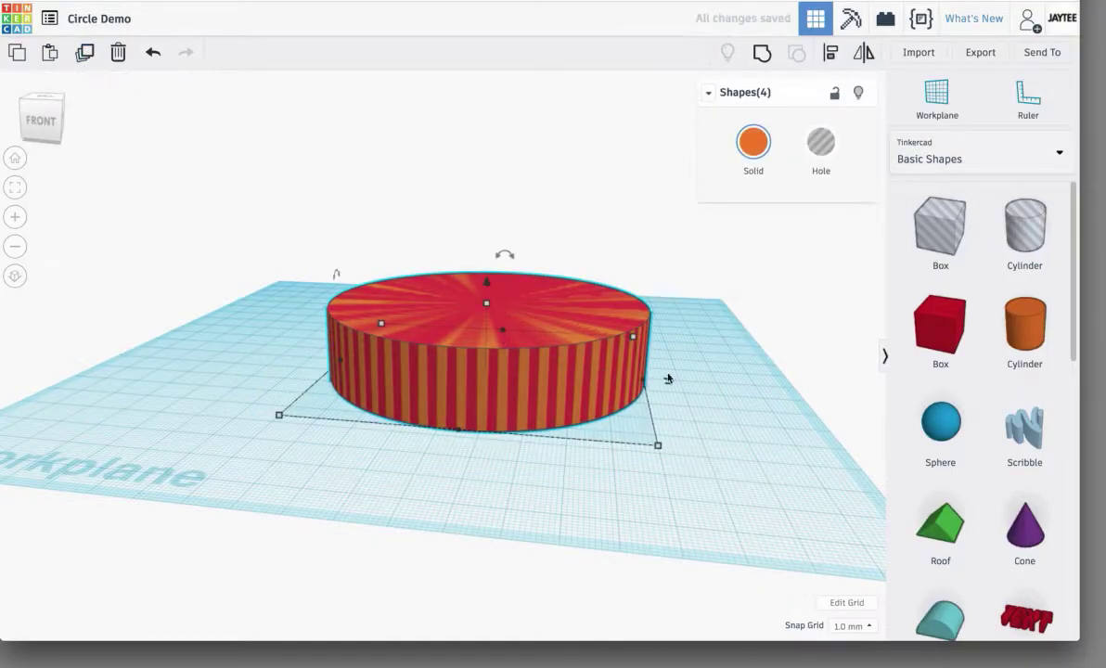
{"action": "left_click_drag", "start_coordinate": [668, 378], "coordinate": [672, 386]}
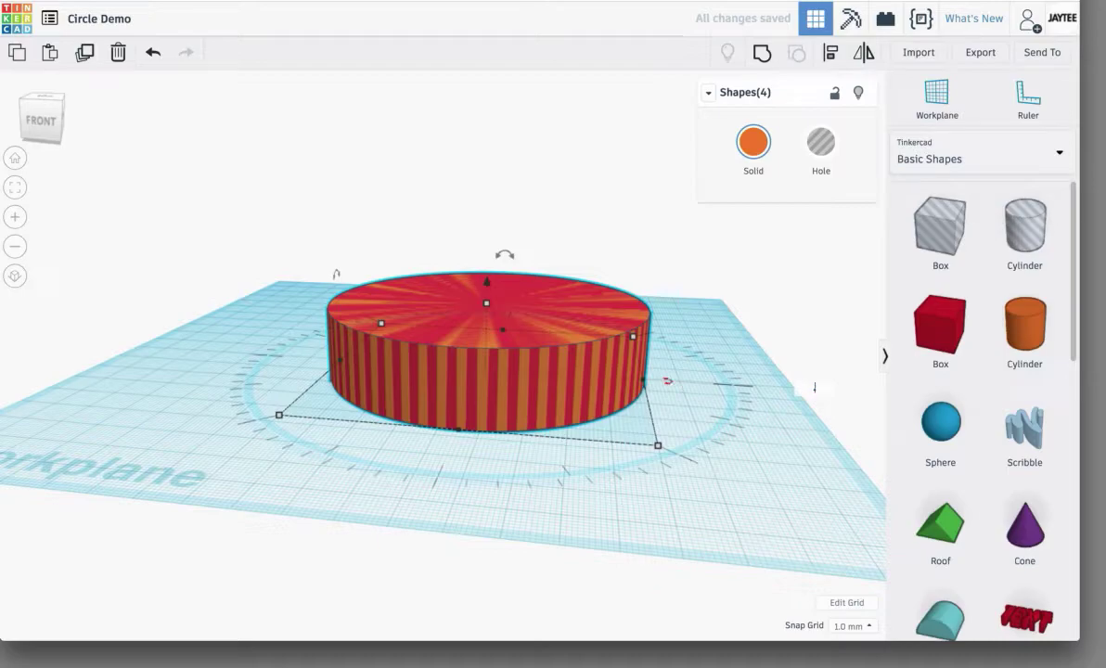
{"action": "type", "text": ".75"}
{"action": "key", "text": "Return"}
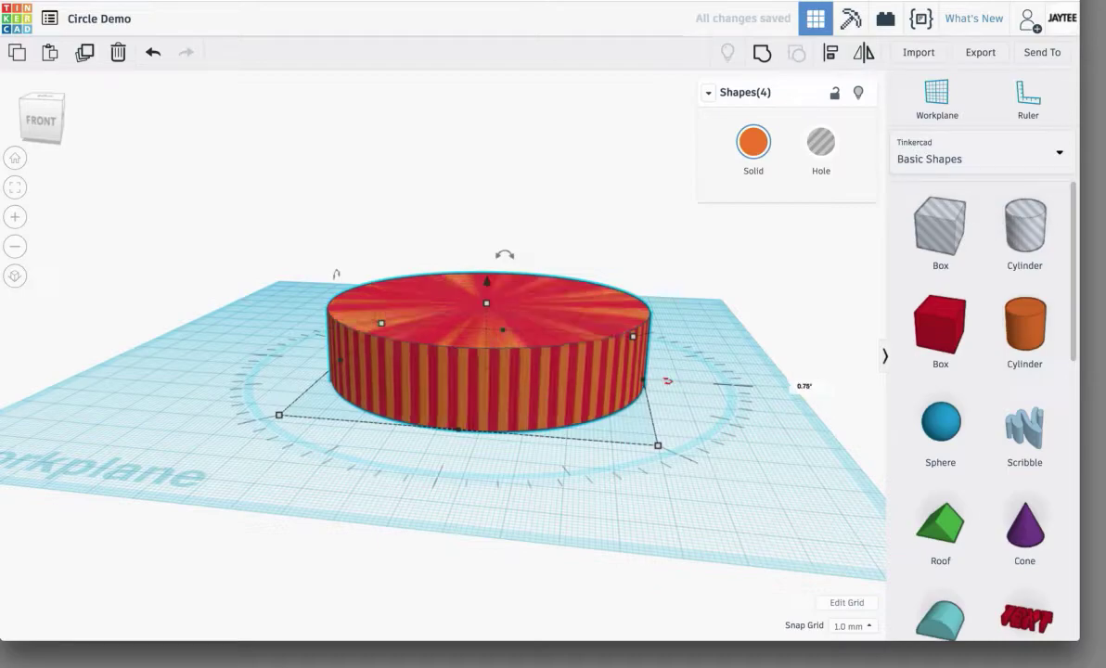
Step: Duplicate all eight cylinders and rotate the new copies about 0.38°
{"action": "key", "text": "ctrl+d"}
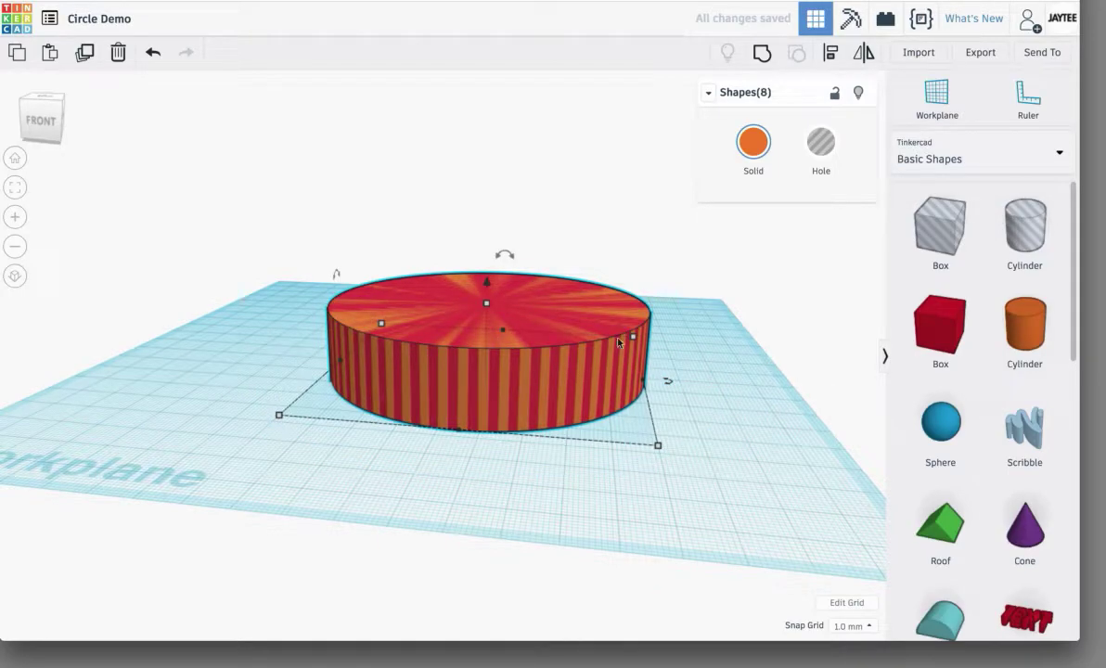
{"action": "left_click", "coordinate": [84, 52]}
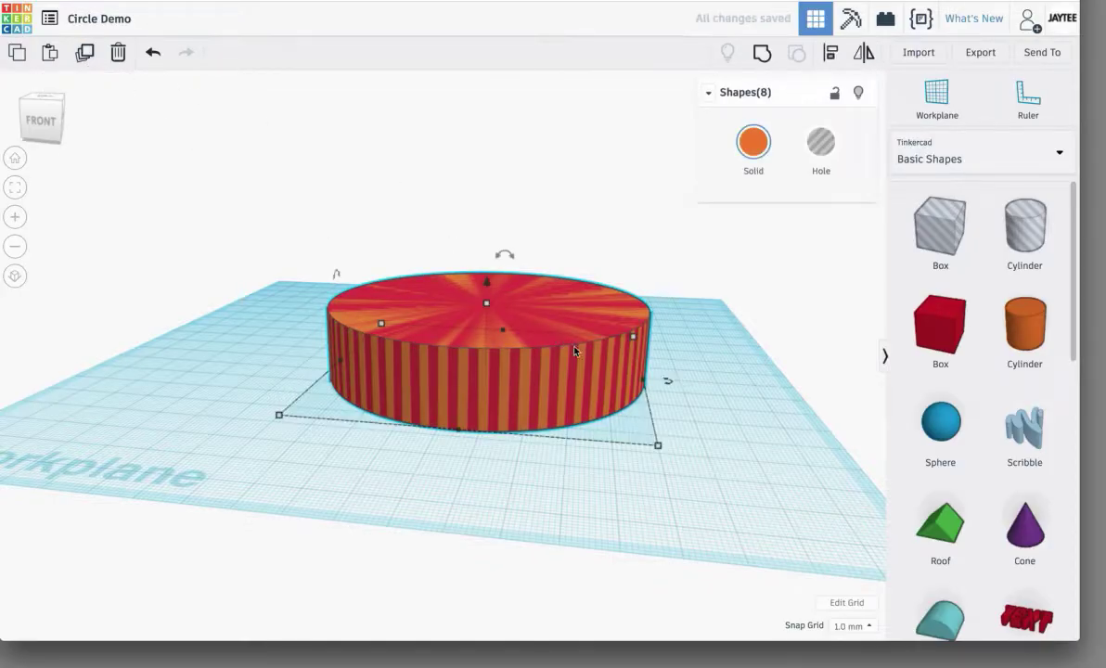
{"action": "mouse_move", "coordinate": [667, 385]}
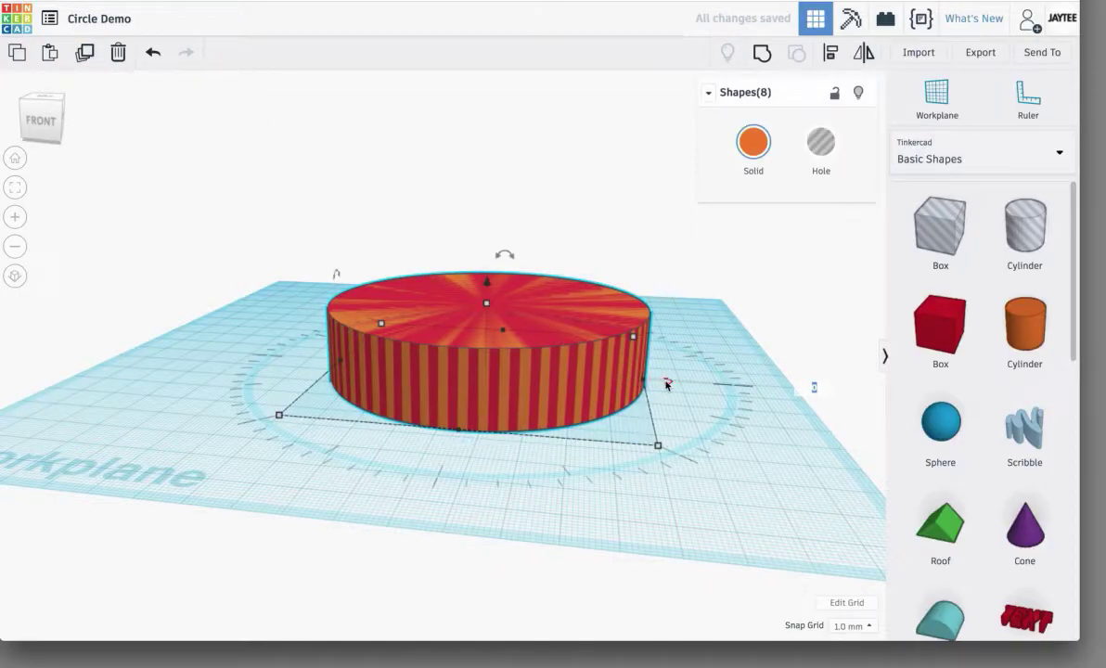
{"action": "type", "text": "75"}
{"action": "key", "text": "Return"}
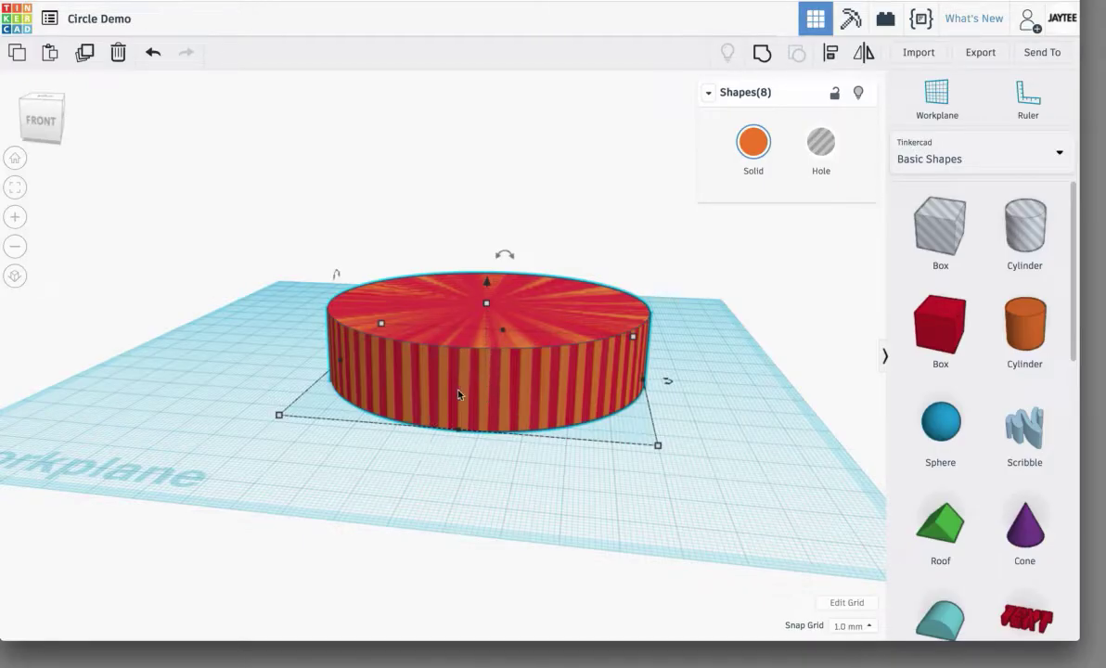
{"action": "key", "text": "ctrl+a"}
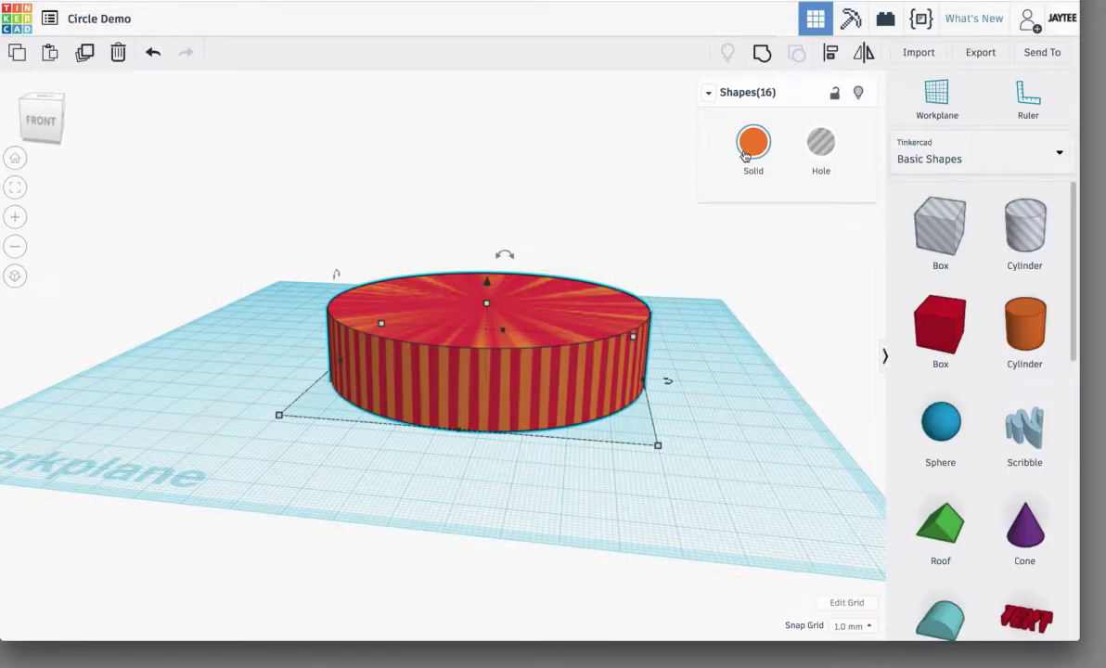
Step: Colour all 16 cylinder pieces solid orange, reset to Home view, and deselect
{"action": "left_click", "coordinate": [754, 142]}
{"action": "left_click", "coordinate": [763, 270]}
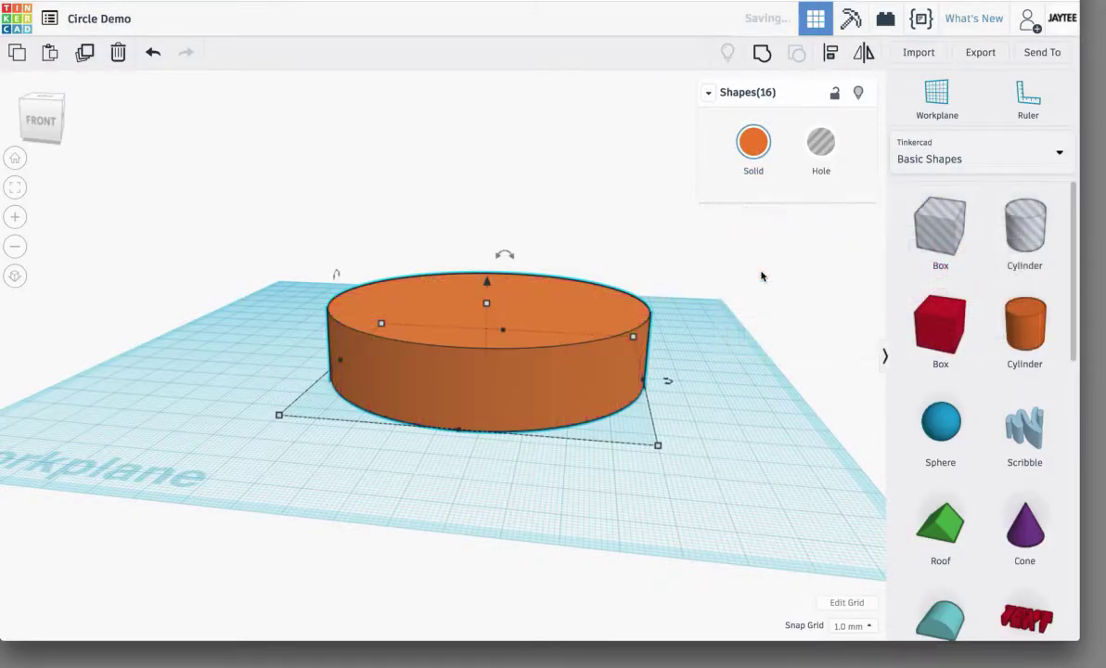
{"action": "scroll", "coordinate": [494, 407], "scroll_direction": "up", "scroll_amount": 5}
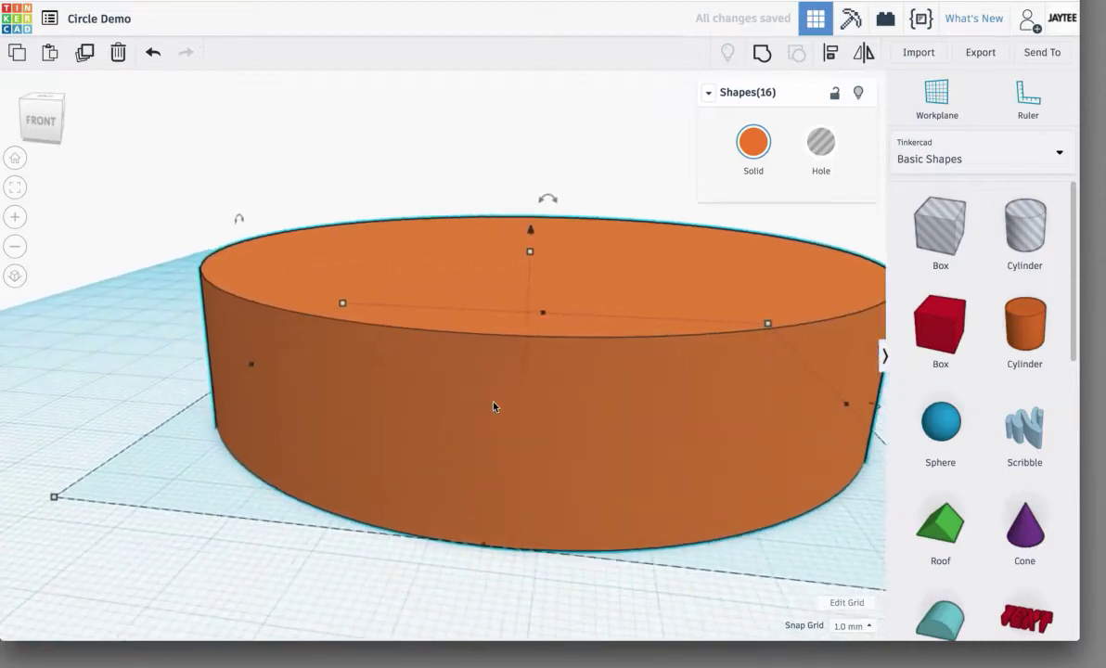
{"action": "scroll", "coordinate": [494, 407], "scroll_direction": "up", "scroll_amount": 4}
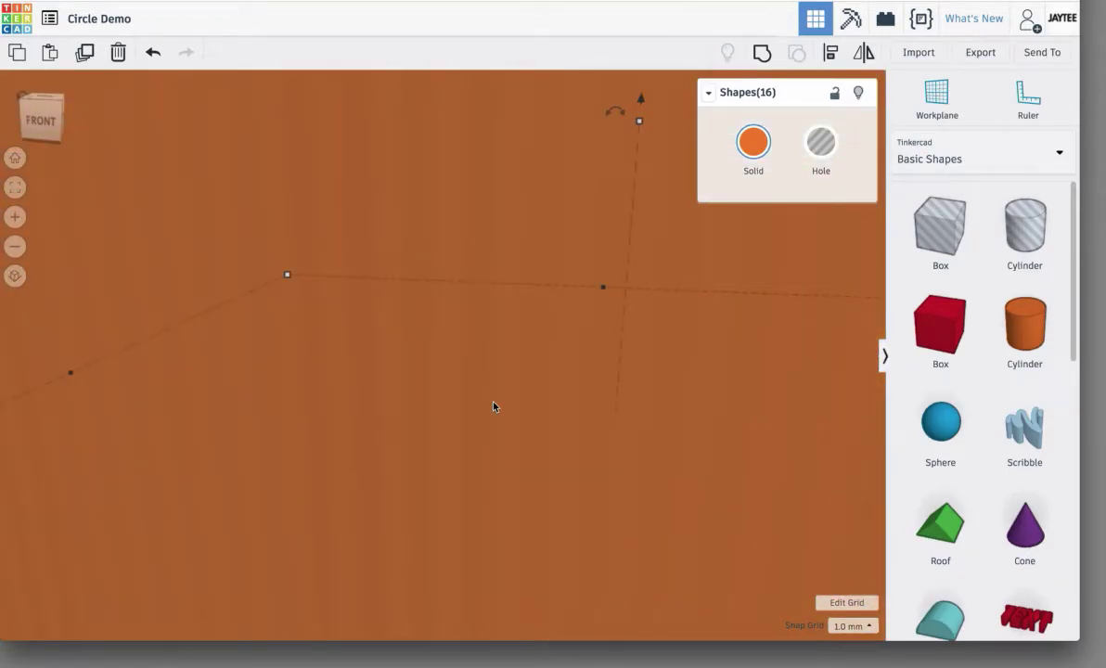
{"action": "scroll", "coordinate": [494, 407], "scroll_direction": "down", "scroll_amount": 8}
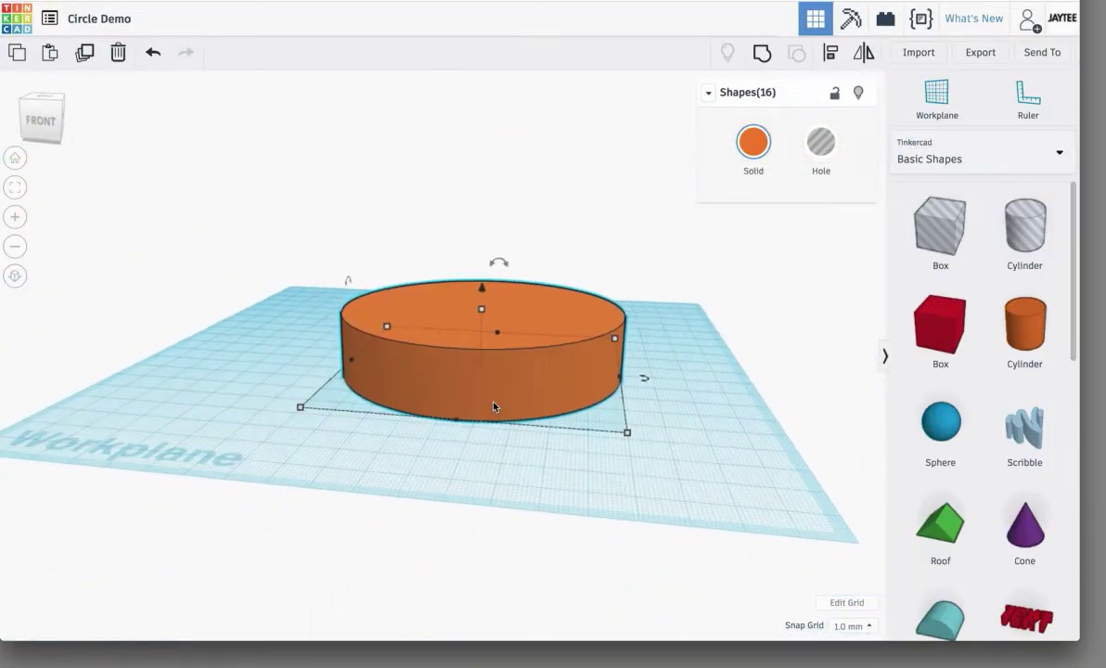
{"action": "left_click", "coordinate": [14, 157]}
{"action": "left_click", "coordinate": [445, 571]}
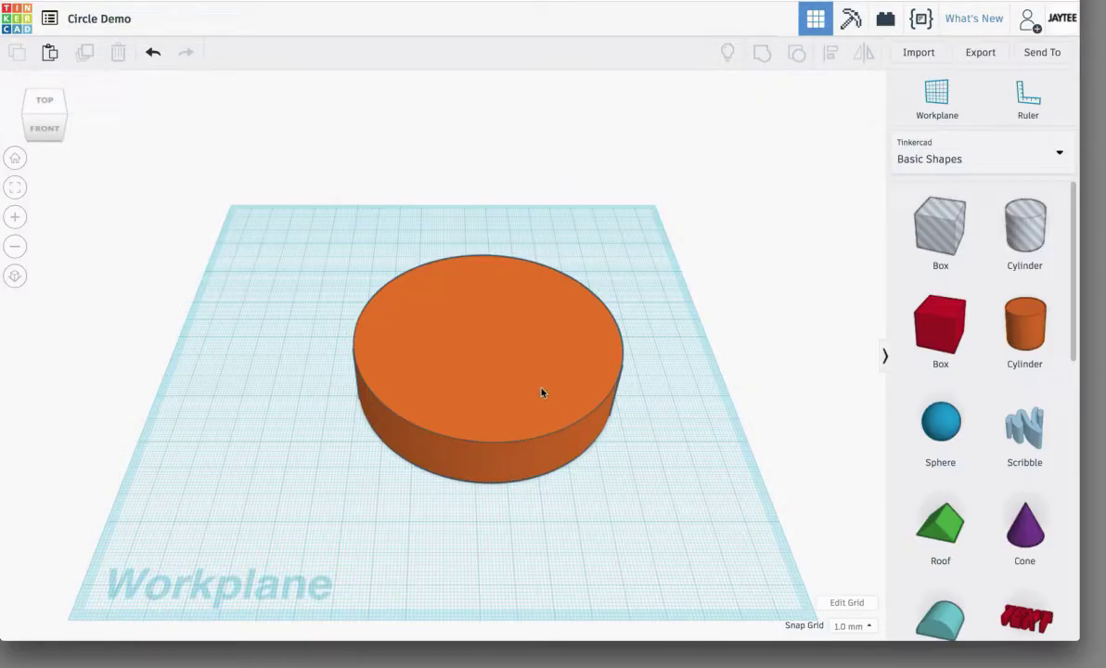
{"action": "left_click_drag", "start_coordinate": [540, 390], "coordinate": [350, 425], "text": "alt"}
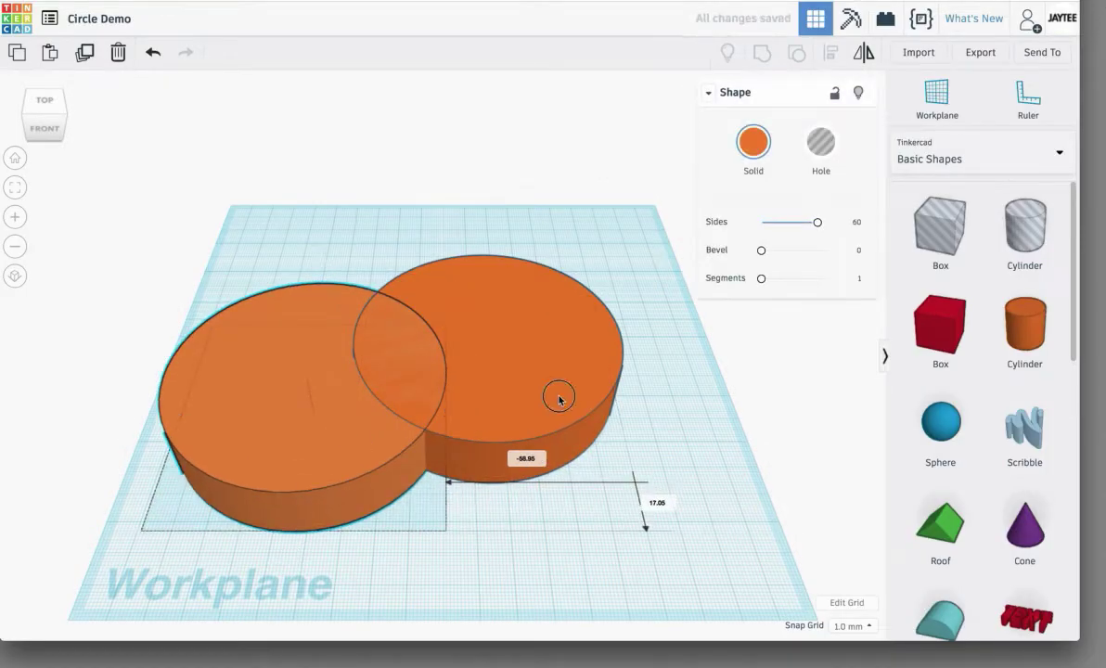
{"action": "left_click_drag", "start_coordinate": [559, 399], "coordinate": [651, 506], "text": "alt"}
{"action": "left_click_drag", "start_coordinate": [683, 564], "coordinate": [621, 333], "text": "alt"}
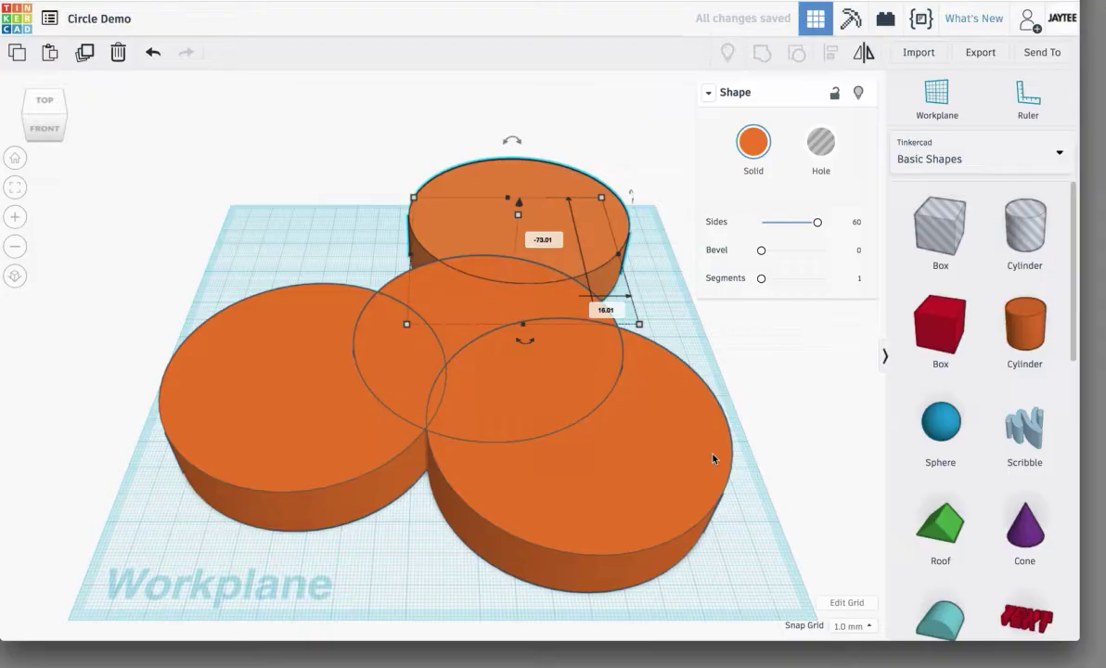
{"action": "key", "text": "ctrl+z"}
{"action": "key", "text": "ctrl+z"}
{"action": "key", "text": "ctrl+z"}
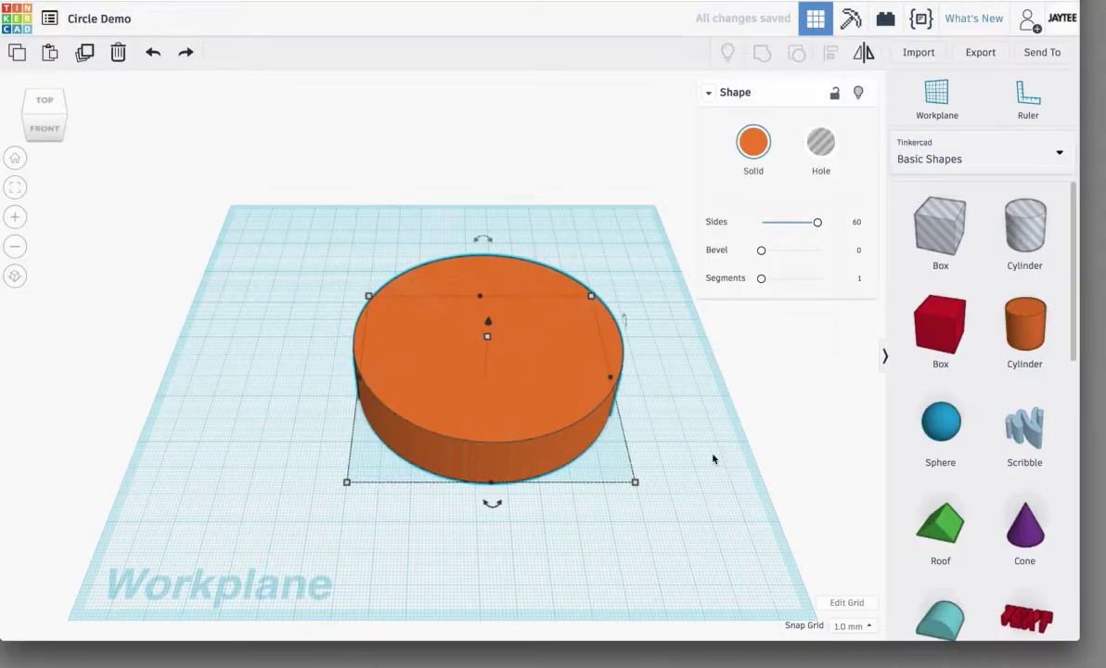
{"action": "left_click", "coordinate": [714, 459]}
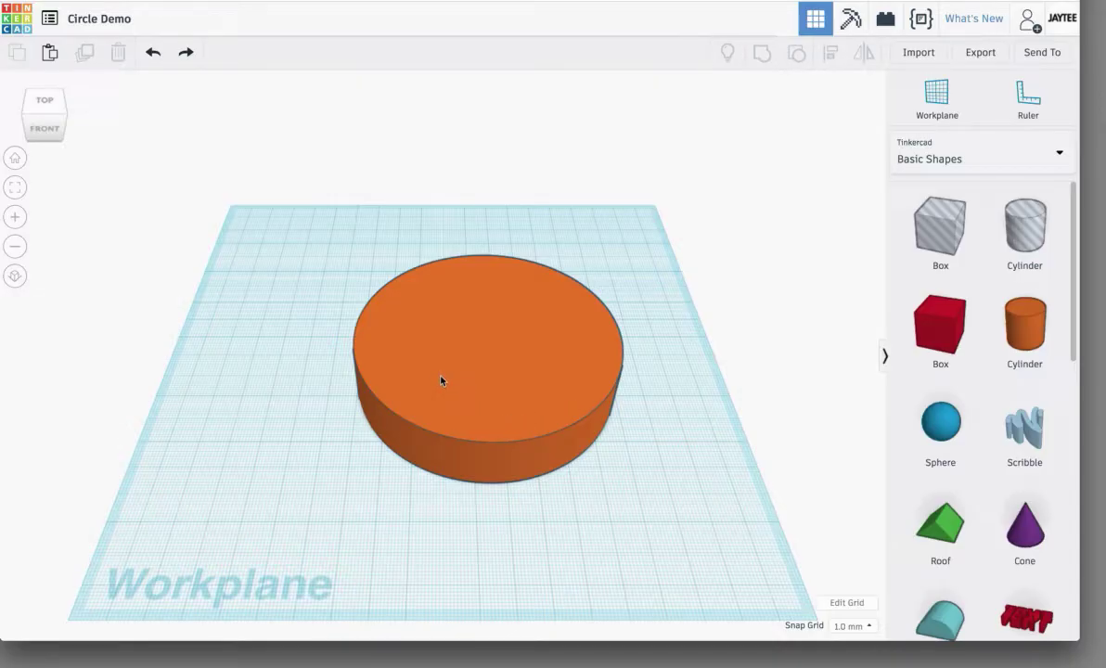
{"action": "left_click", "coordinate": [914, 163]}
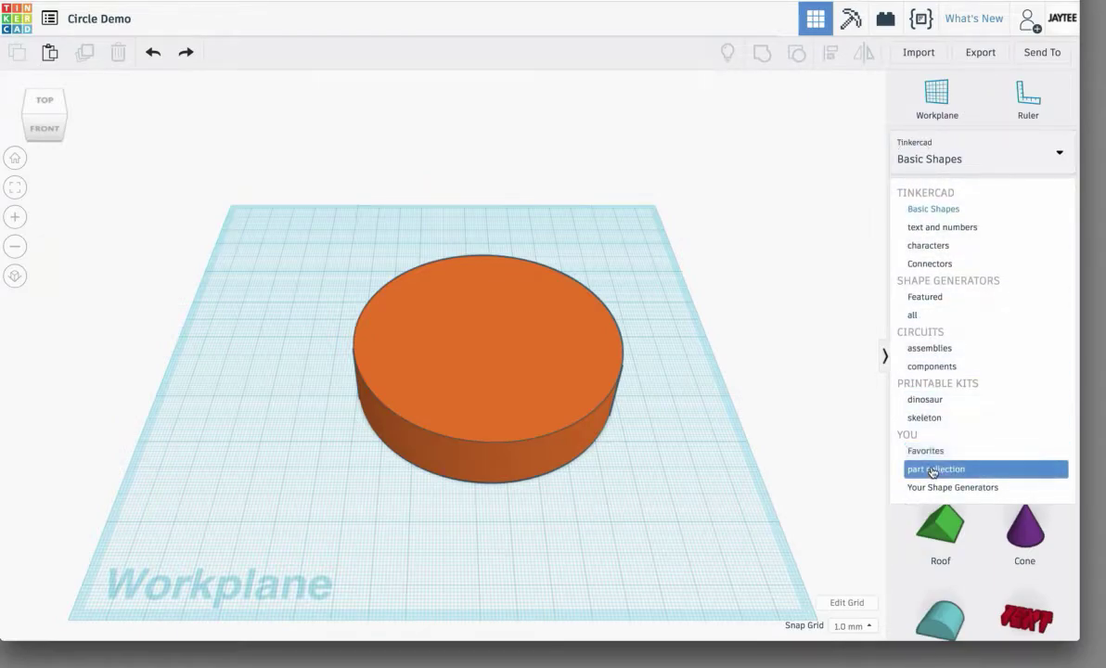
Step: Switch the library to your part collection, select all 16 cylinder pieces, and start Create Part
{"action": "left_click", "coordinate": [934, 471]}
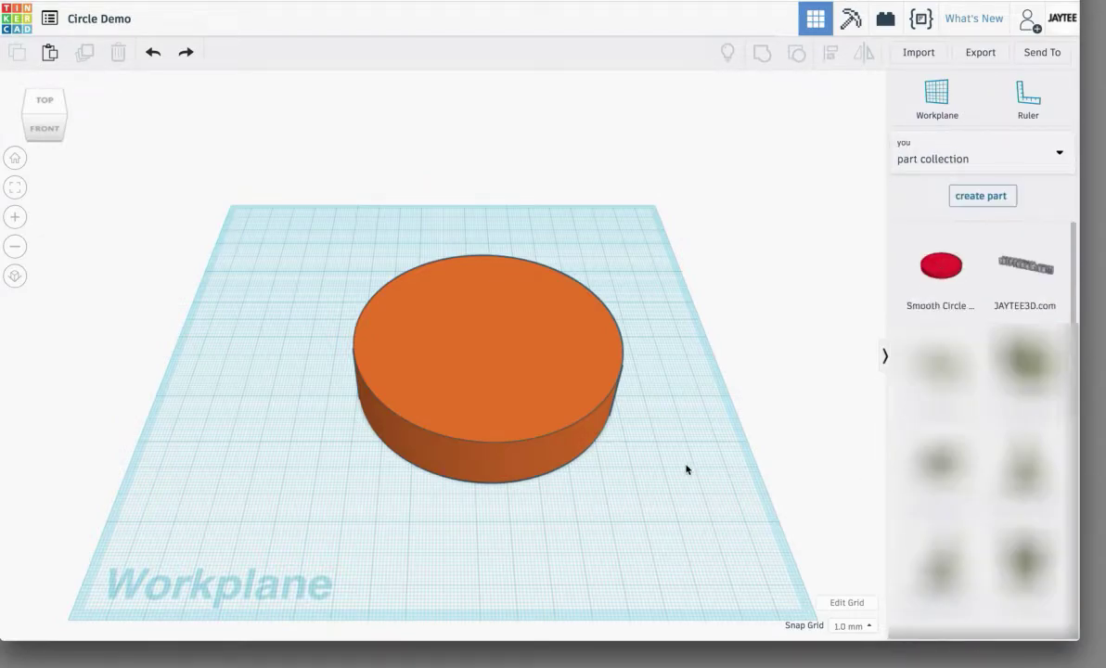
{"action": "left_click_drag", "start_coordinate": [375, 520], "coordinate": [557, 256]}
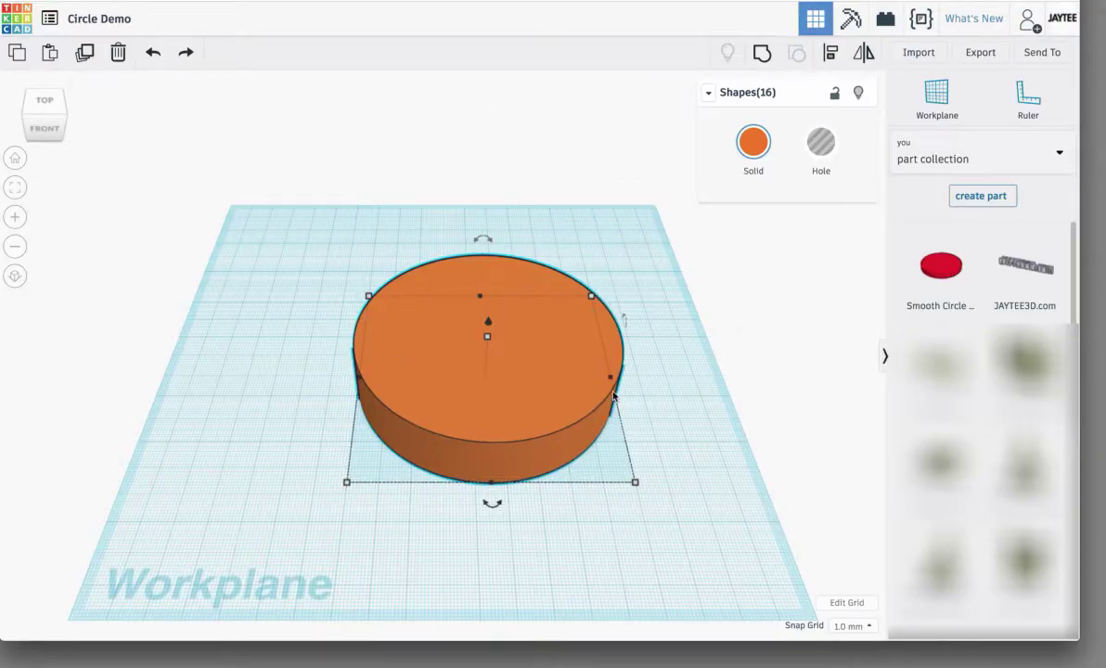
{"action": "left_click", "coordinate": [661, 407]}
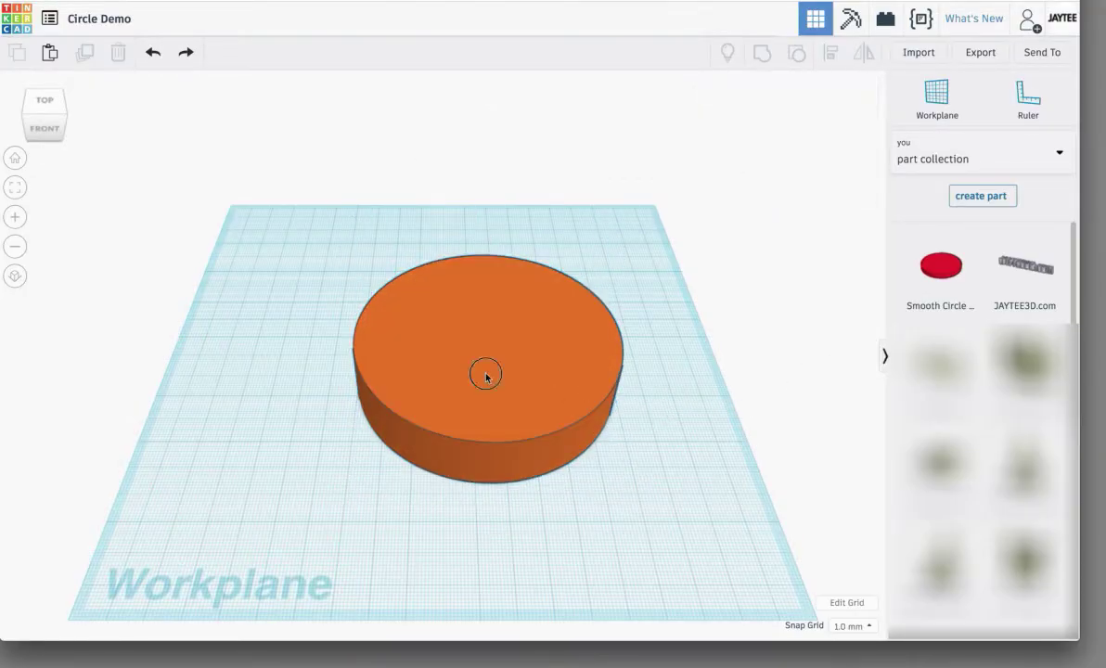
{"action": "left_click_drag", "start_coordinate": [487, 375], "coordinate": [555, 427]}
{"action": "left_click", "coordinate": [731, 563]}
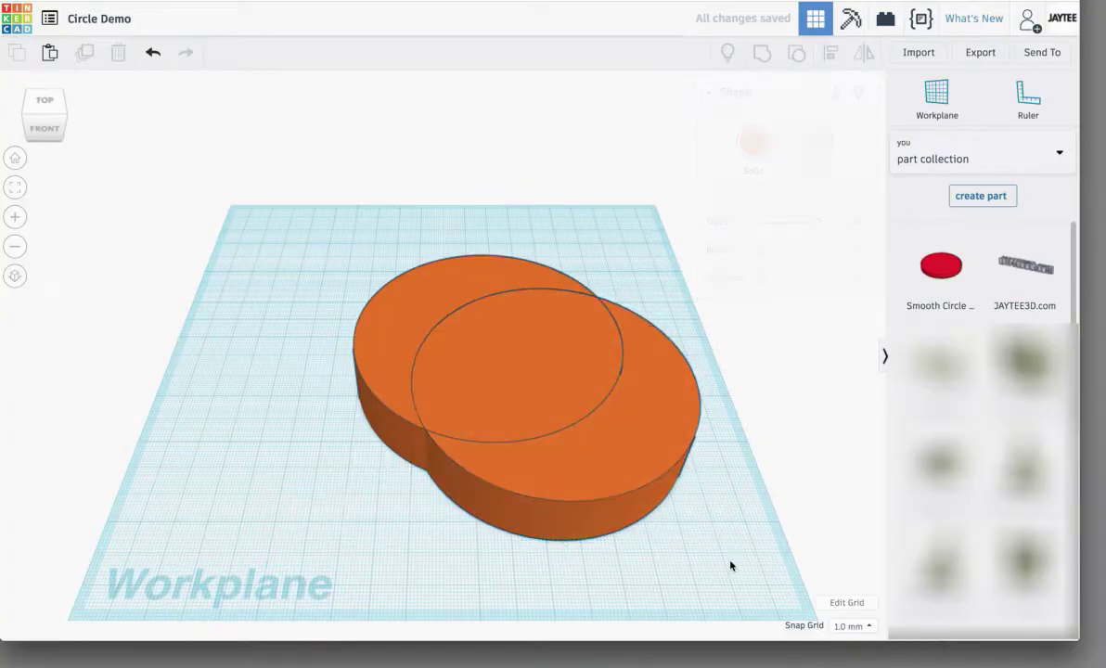
{"action": "key", "text": "ctrl+z"}
{"action": "key", "text": "ctrl+a"}
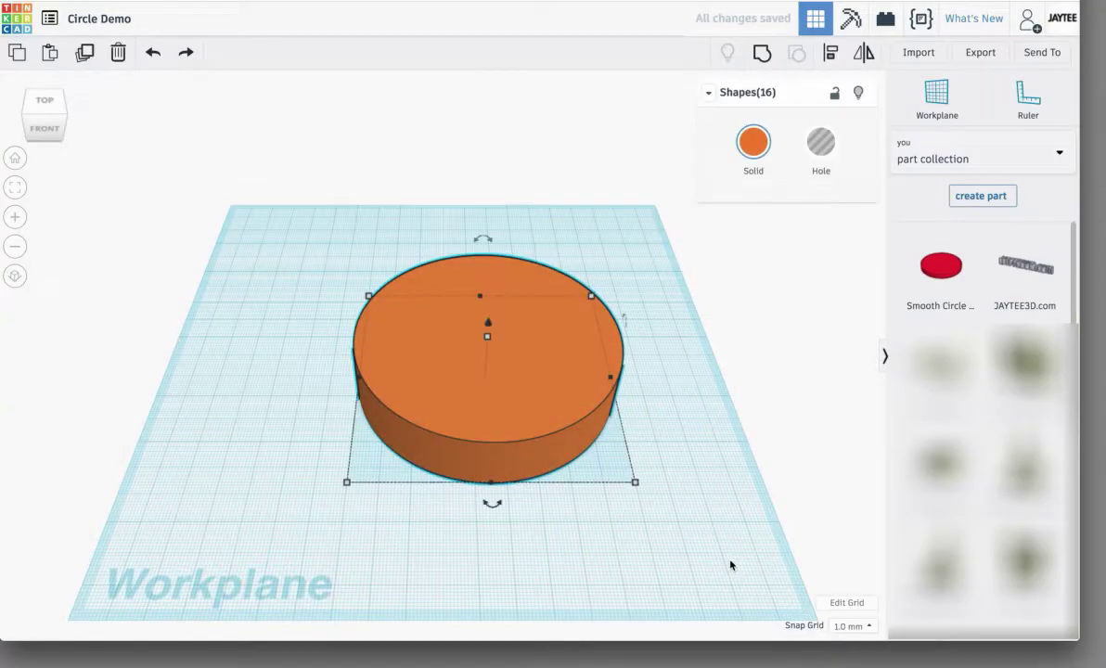
{"action": "left_click", "coordinate": [982, 197]}
Step: Name the part 'My Demo Circle' and publish it to your part collection
{"action": "left_click", "coordinate": [944, 92]}
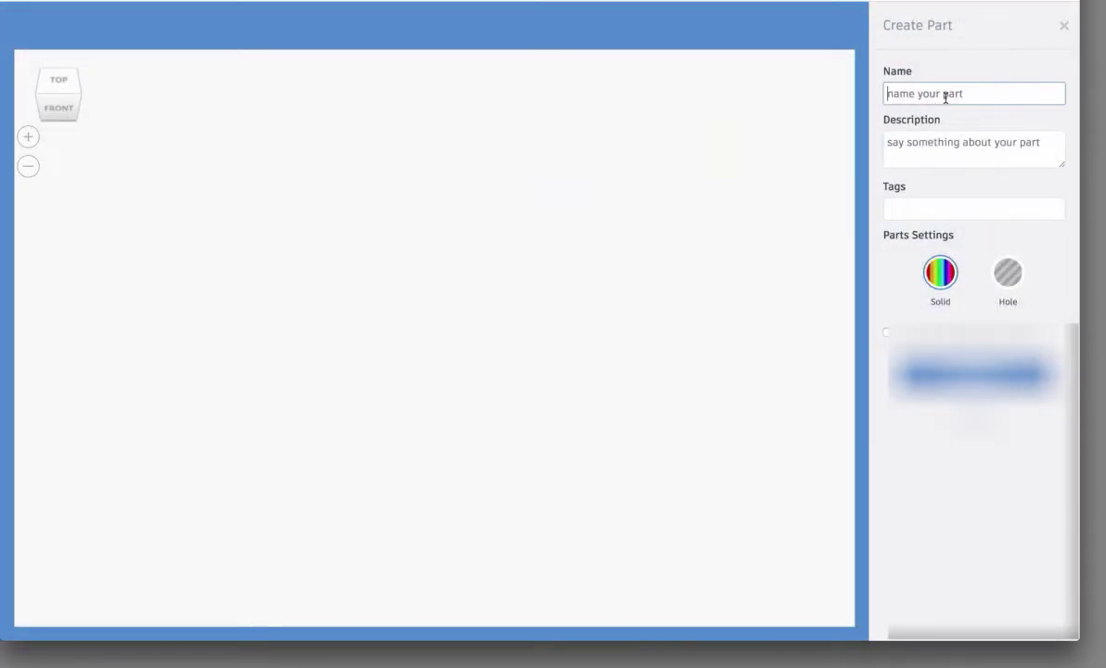
{"action": "type", "text": "My Demo "}
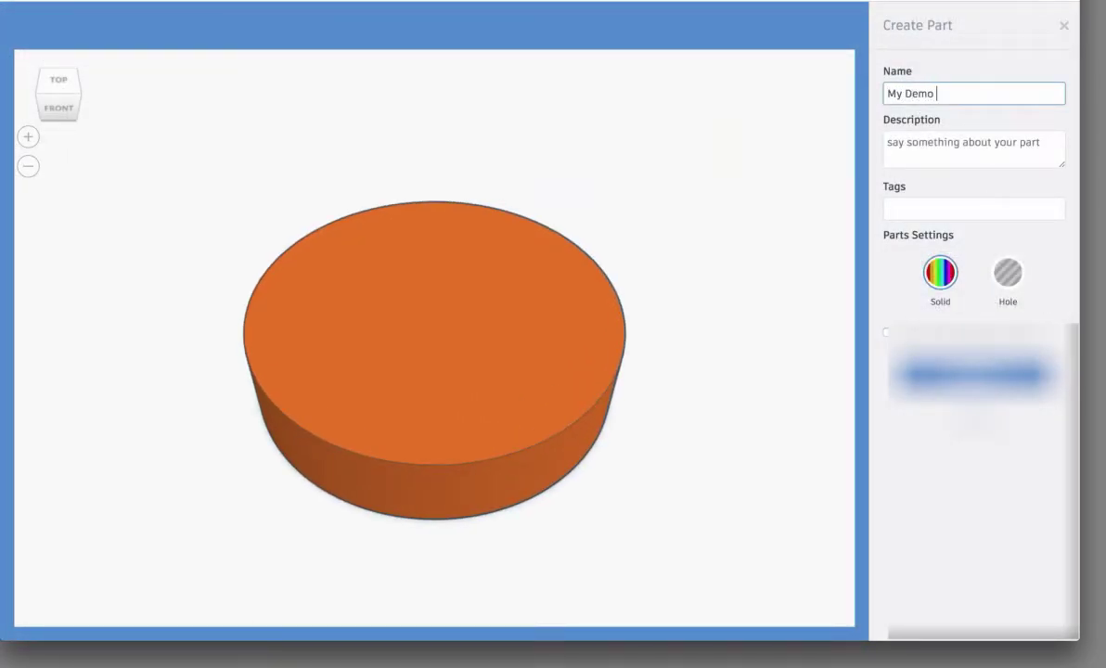
{"action": "type", "text": "Circle"}
{"action": "left_click", "coordinate": [973, 374]}
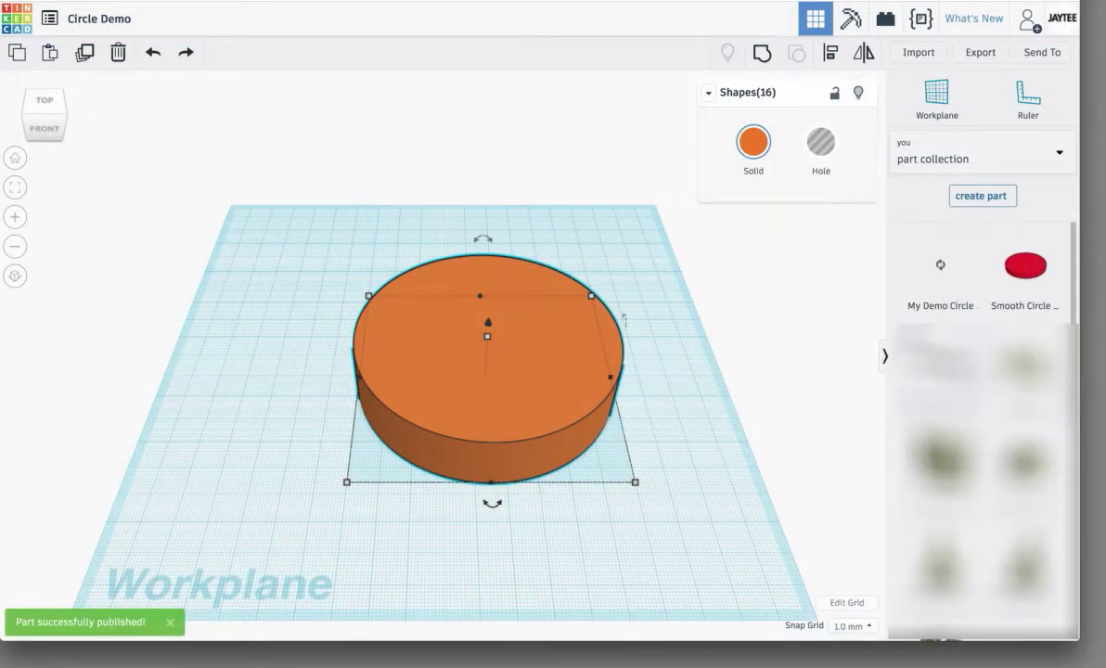
Step: Box-select the original cylinder and set its Solid colour to red
{"action": "mouse_move", "coordinate": [947, 273]}
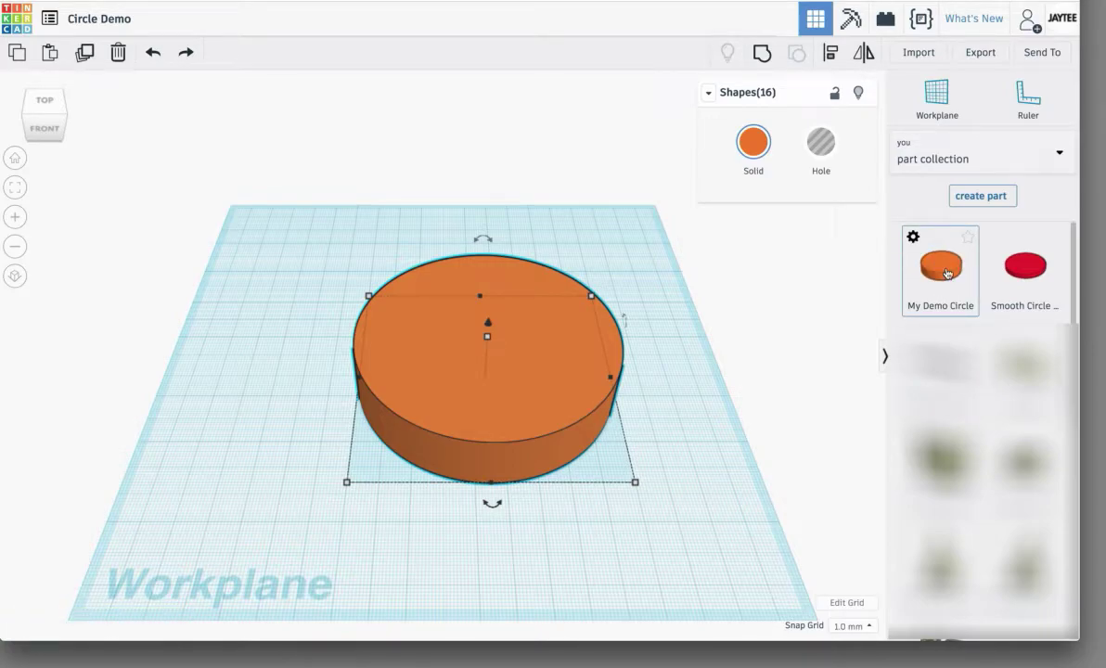
{"action": "left_click", "coordinate": [751, 390]}
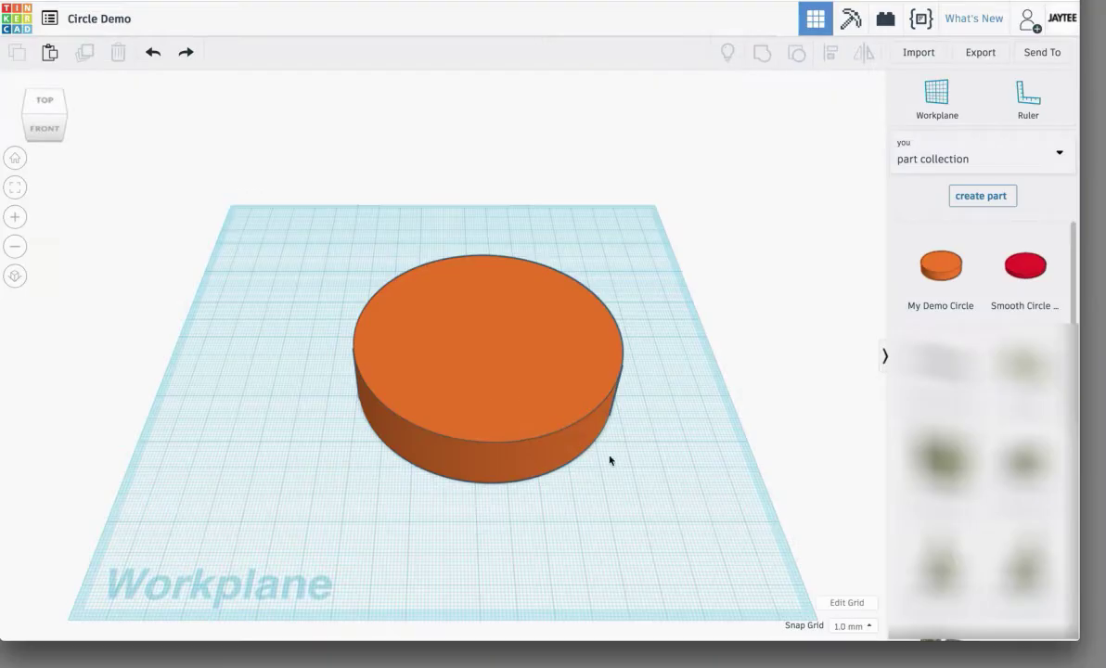
{"action": "left_click_drag", "start_coordinate": [655, 482], "coordinate": [422, 348]}
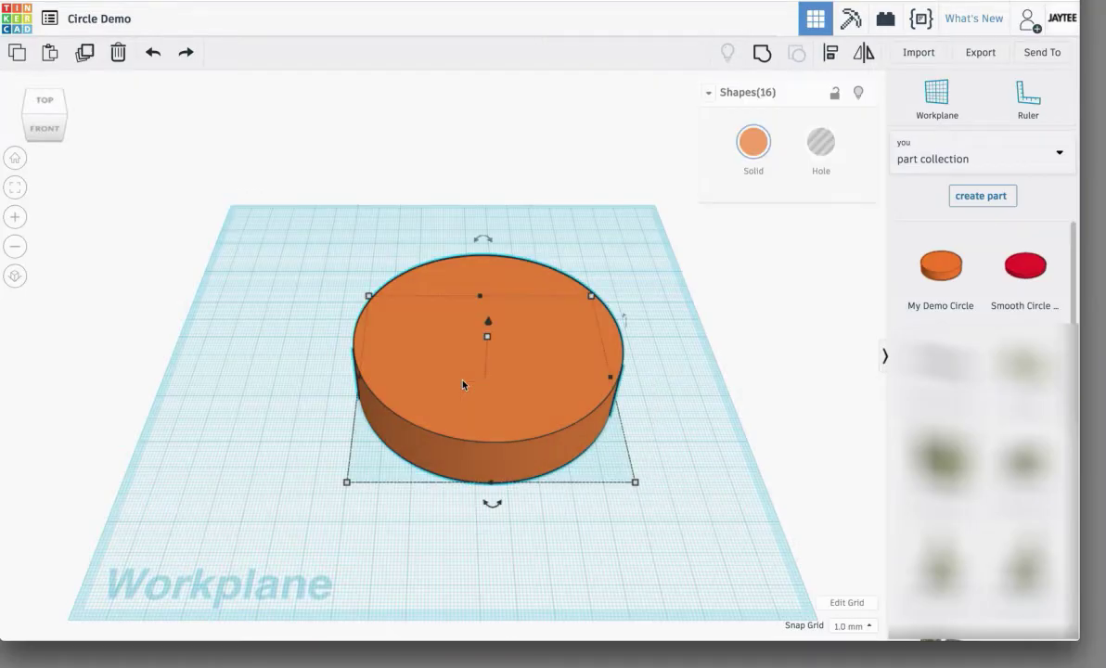
{"action": "left_click", "coordinate": [753, 142]}
{"action": "left_click", "coordinate": [733, 269]}
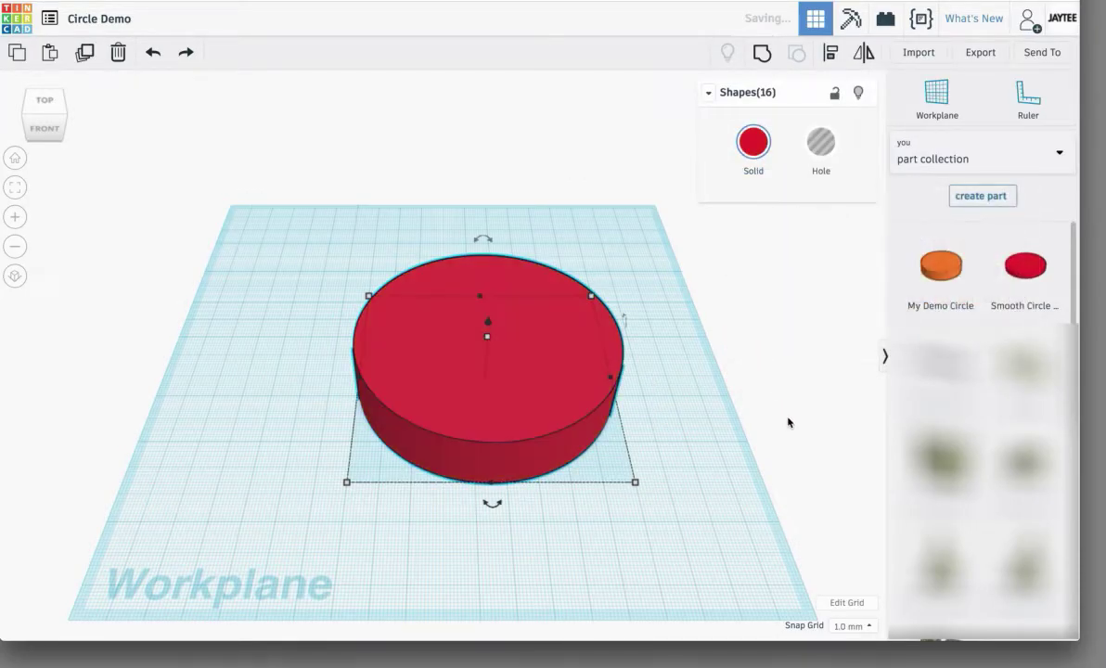
{"action": "left_click", "coordinate": [788, 422]}
Step: Move the red cylinder to the back left and place a My Demo Circle part centre-workplane
{"action": "key", "text": "ctrl+a"}
{"action": "left_click_drag", "start_coordinate": [527, 400], "coordinate": [281, 246]}
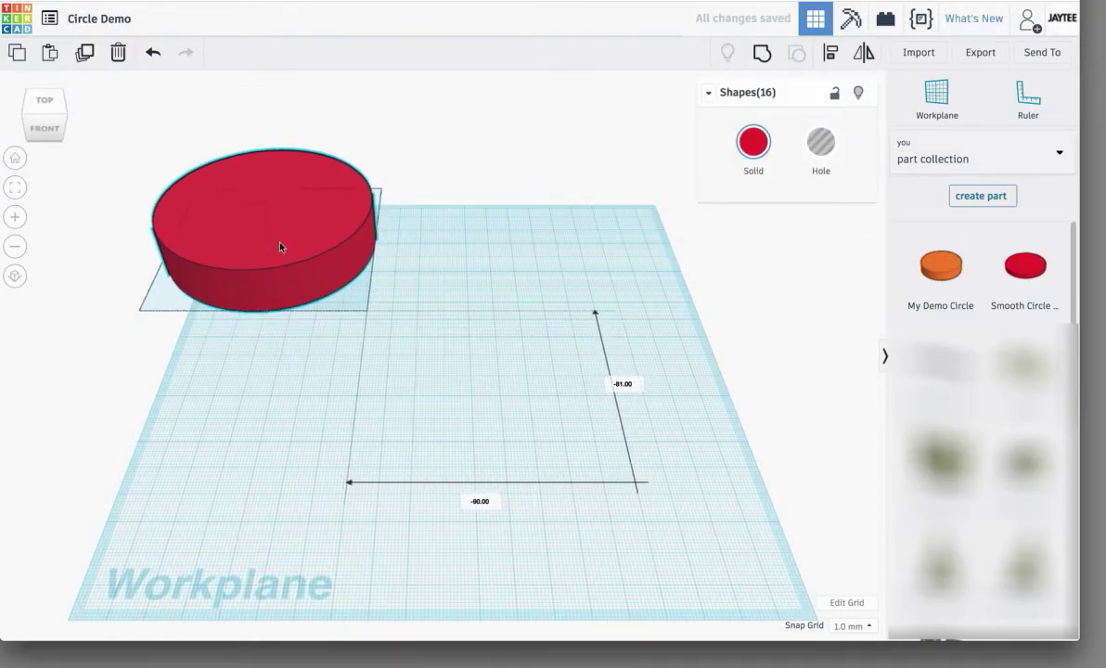
{"action": "left_click", "coordinate": [724, 415]}
{"action": "left_click_drag", "start_coordinate": [940, 267], "coordinate": [480, 411]}
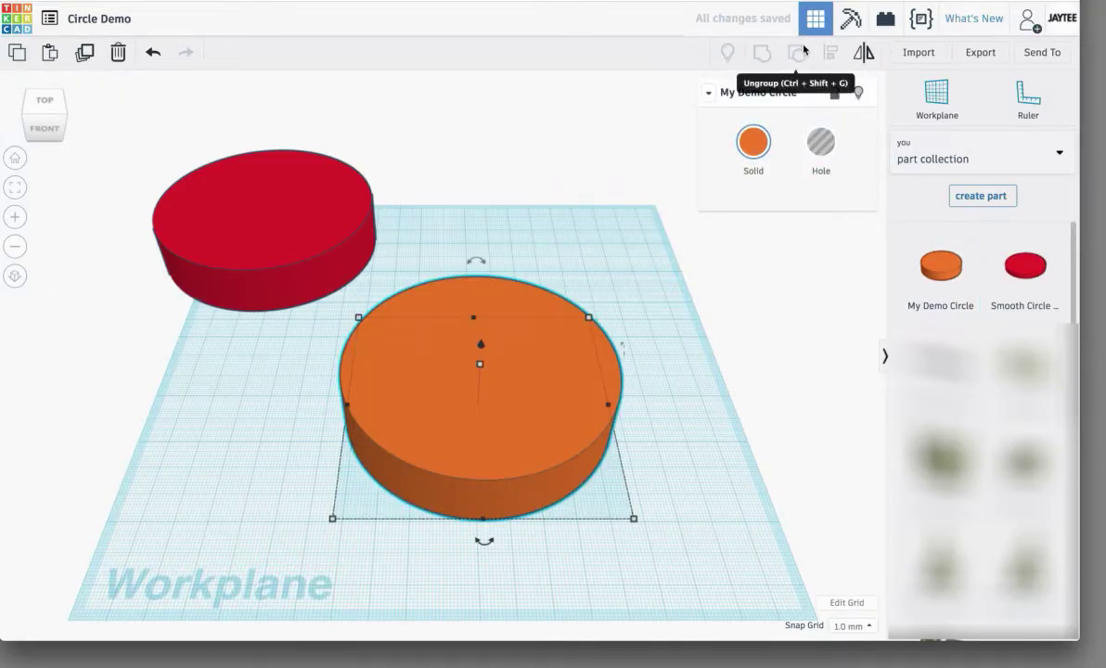
Step: Zoom in on the orange My Demo Circle, tilt to a top-down view, and deselect it
{"action": "right_click_drag", "start_coordinate": [480, 498], "coordinate": [469, 344]}
{"action": "scroll", "coordinate": [468, 344], "scroll_direction": "up", "scroll_amount": 5}
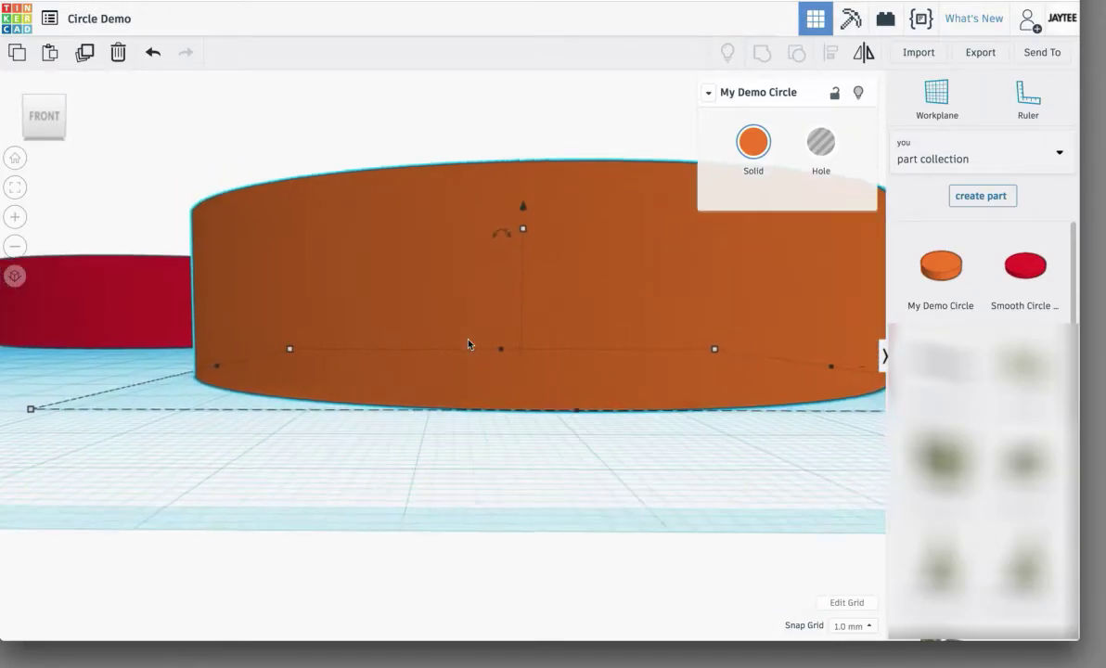
{"action": "scroll", "coordinate": [469, 344], "scroll_direction": "up", "scroll_amount": 2}
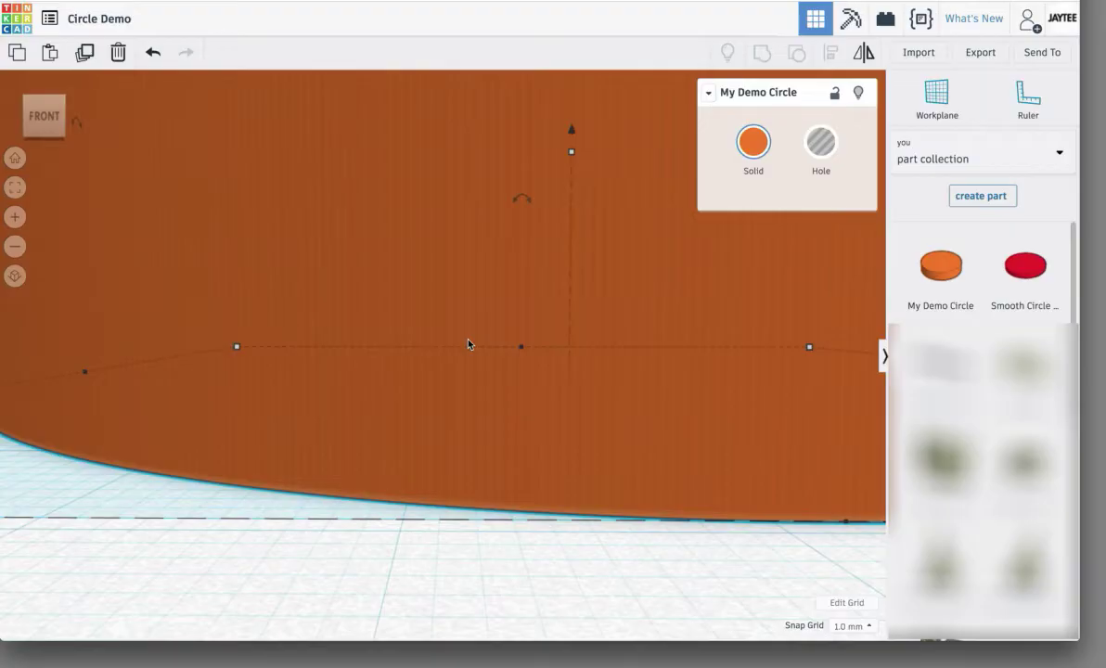
{"action": "scroll", "coordinate": [469, 345], "scroll_direction": "up", "scroll_amount": 5}
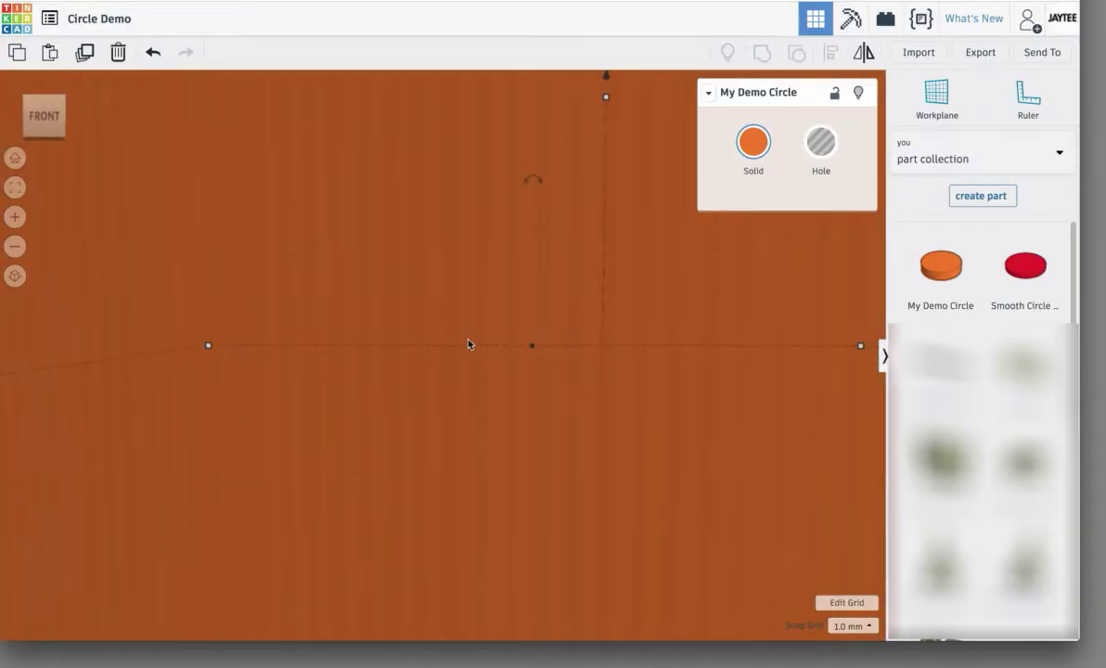
{"action": "scroll", "coordinate": [469, 344], "scroll_direction": "down", "scroll_amount": 10}
{"action": "right_click_drag", "start_coordinate": [519, 272], "coordinate": [523, 436]}
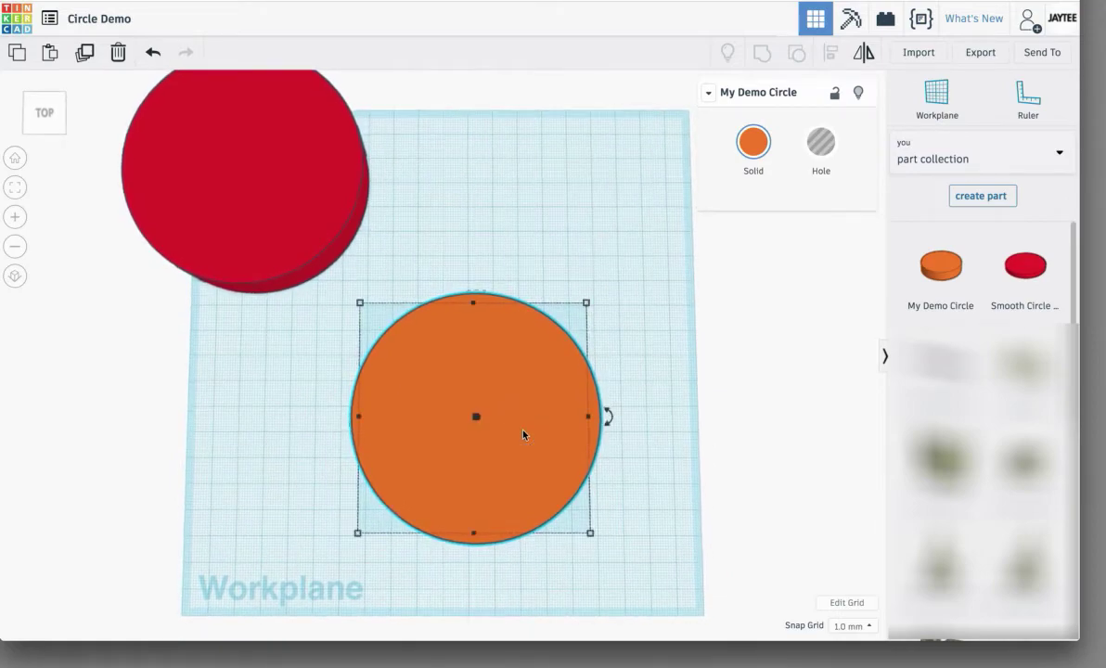
{"action": "left_click", "coordinate": [701, 376]}
{"action": "left_click", "coordinate": [490, 424]}
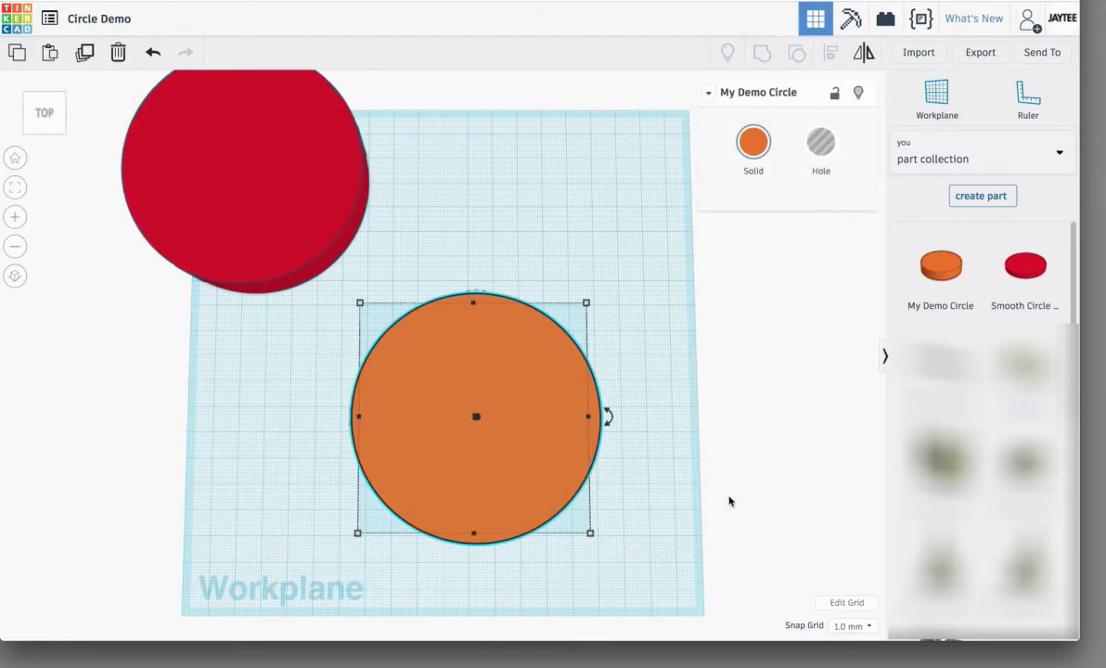
{"action": "left_click", "coordinate": [761, 447]}
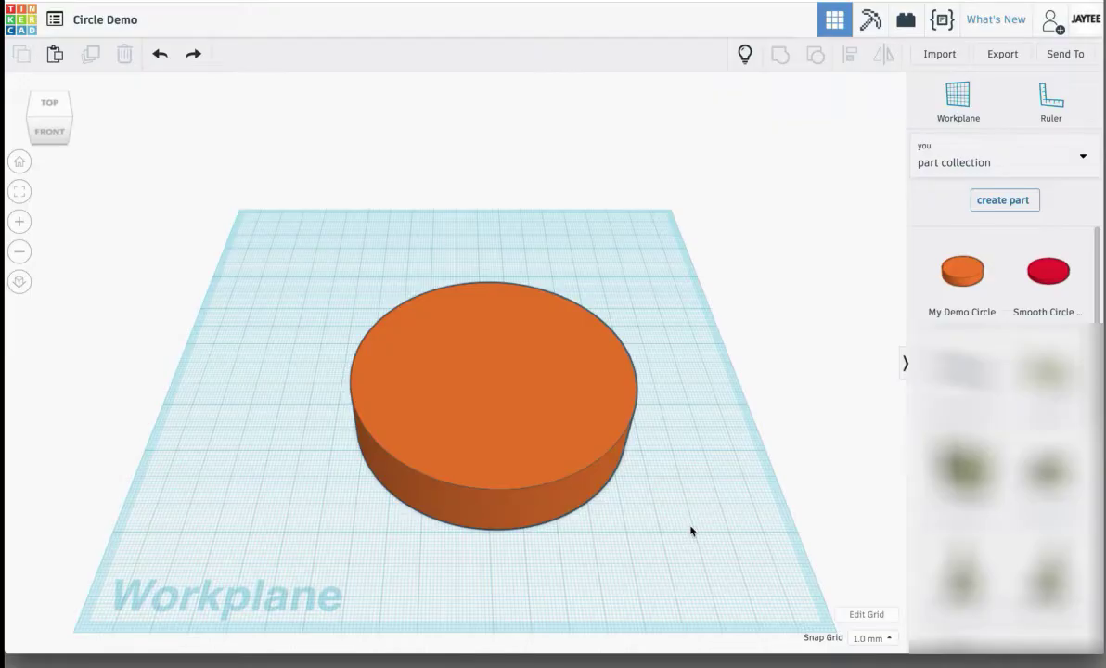
Step: Duplicate the orange cylinder, move the copy aside, and shrink it to 74 by 74
{"action": "left_click", "coordinate": [517, 427]}
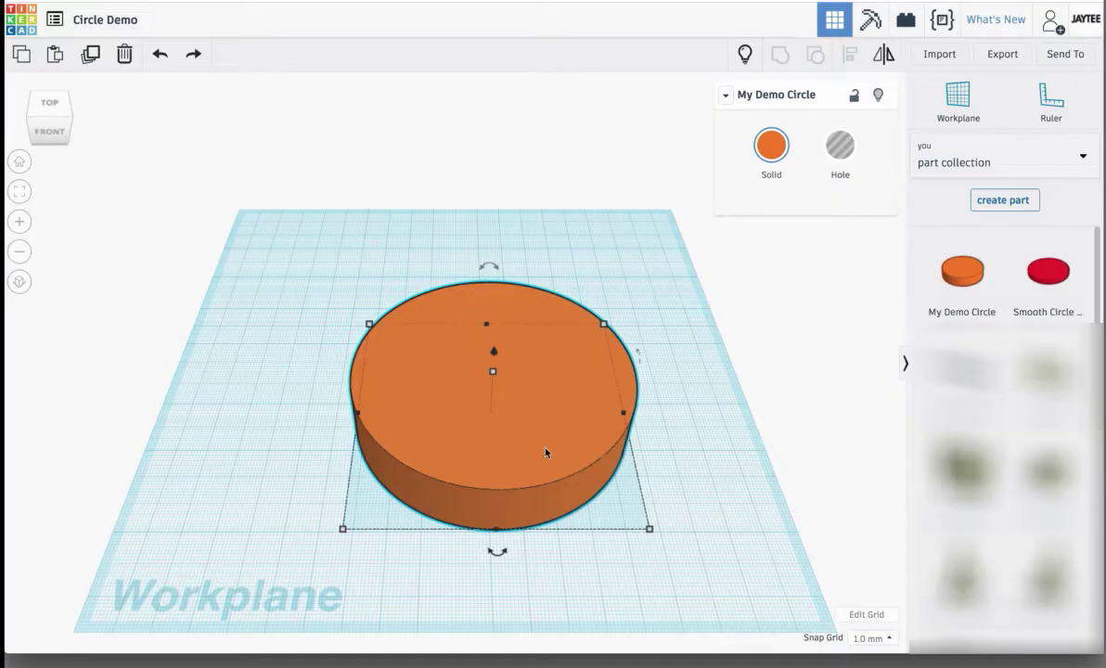
{"action": "left_click", "coordinate": [90, 54]}
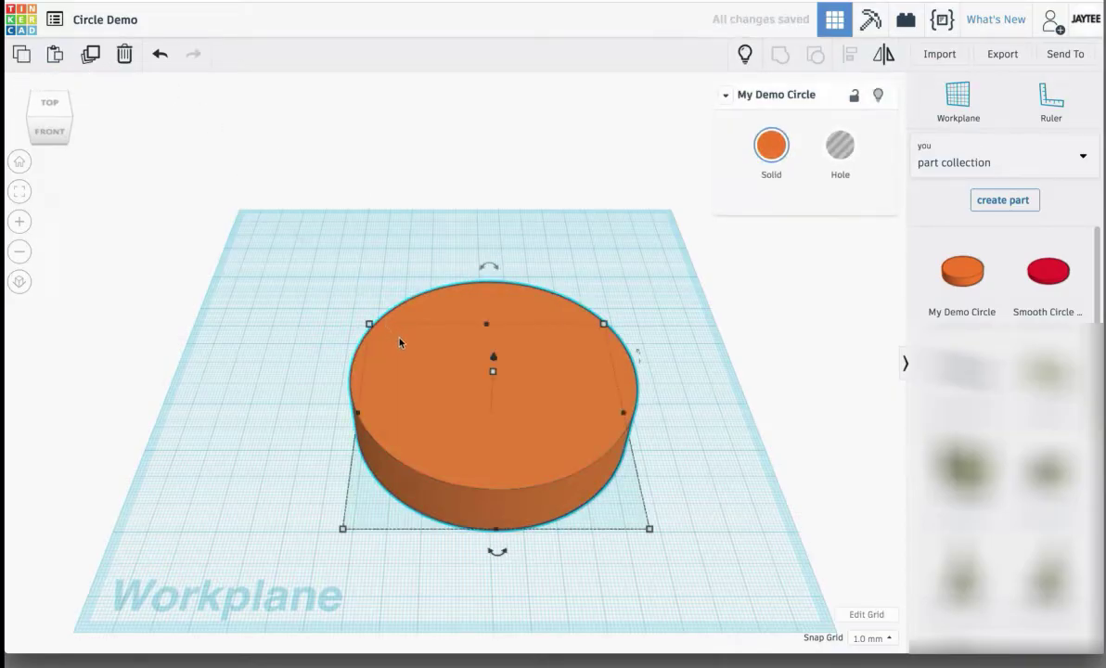
{"action": "left_click_drag", "start_coordinate": [460, 341], "coordinate": [546, 302]}
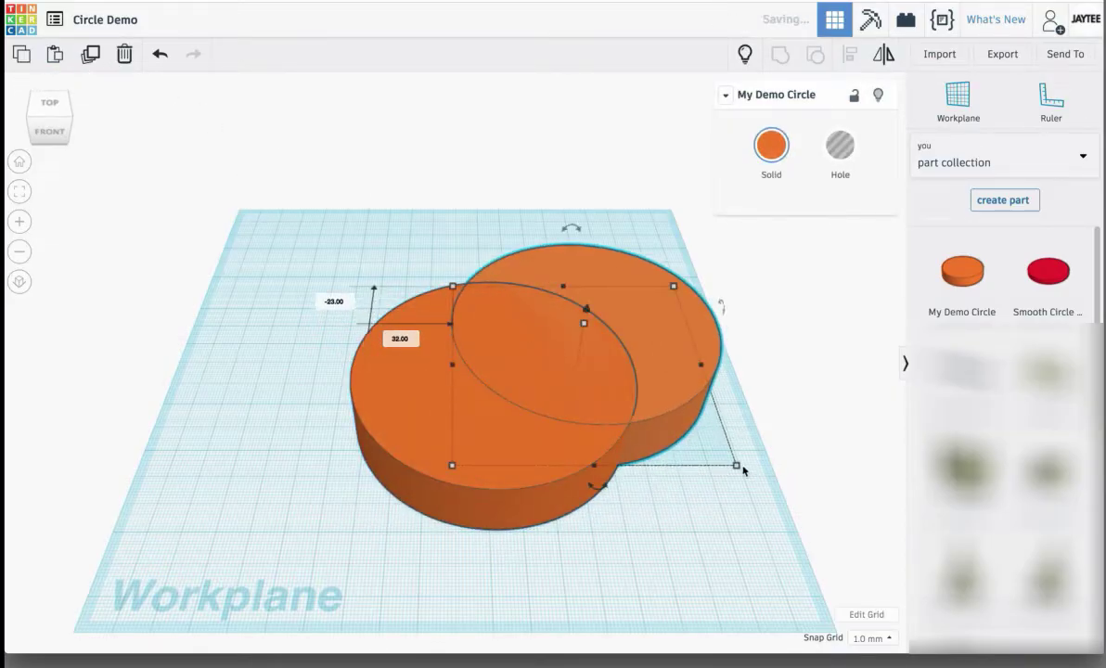
{"action": "left_click_drag", "start_coordinate": [736, 464], "coordinate": [675, 427]}
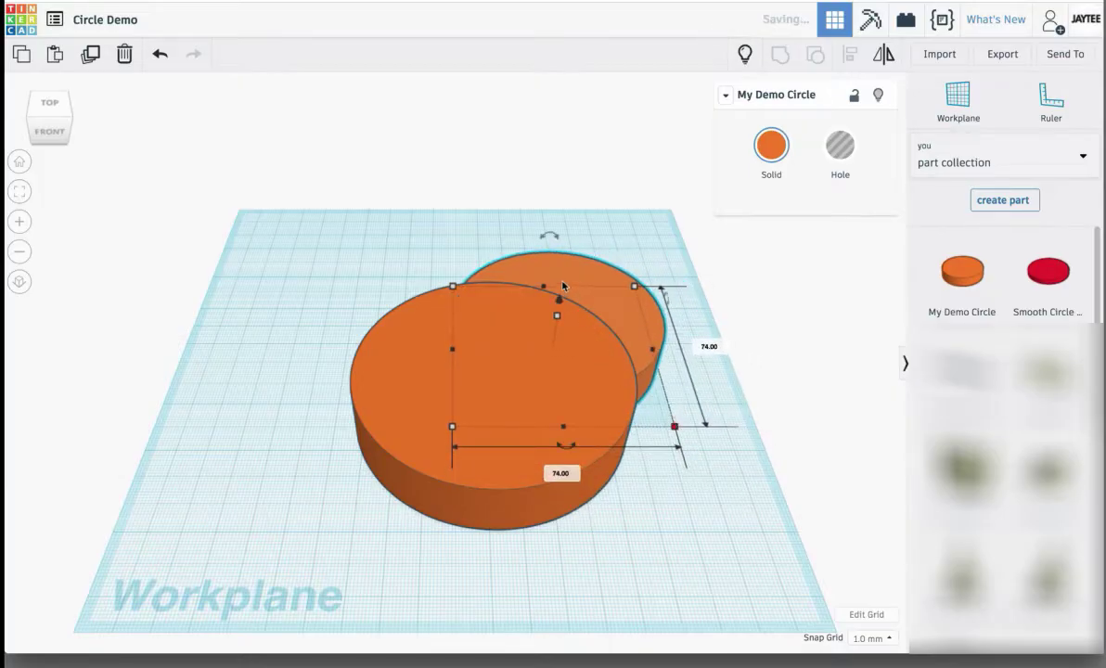
Step: Raise the smaller copy, make it a hole, and select both shapes
{"action": "left_click_drag", "start_coordinate": [559, 301], "coordinate": [565, 270]}
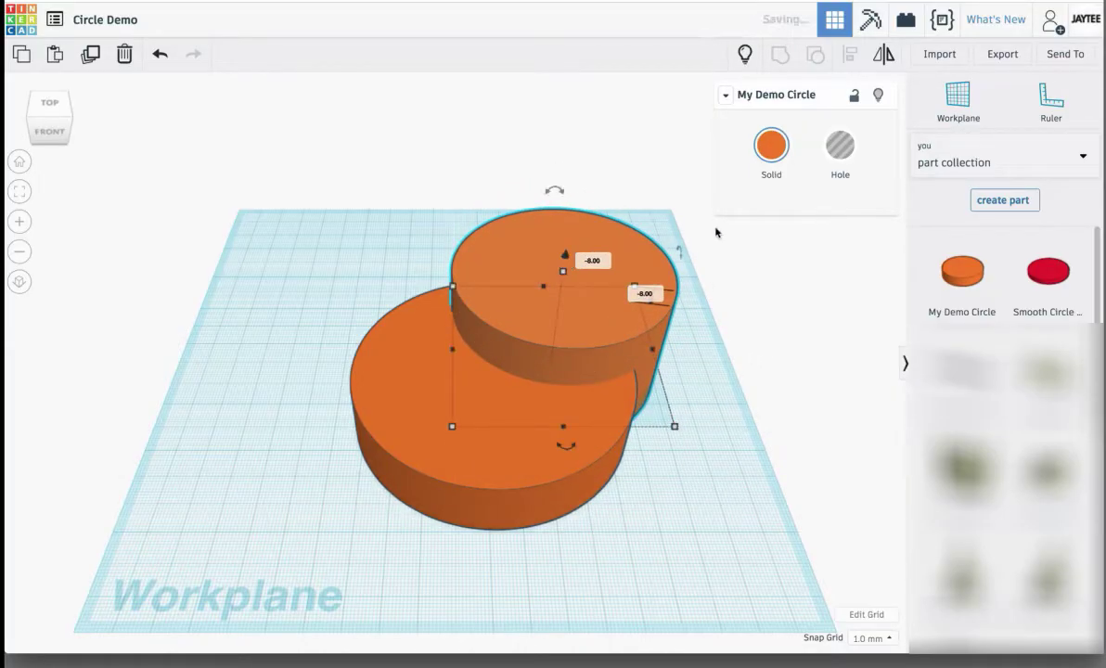
{"action": "left_click", "coordinate": [840, 144]}
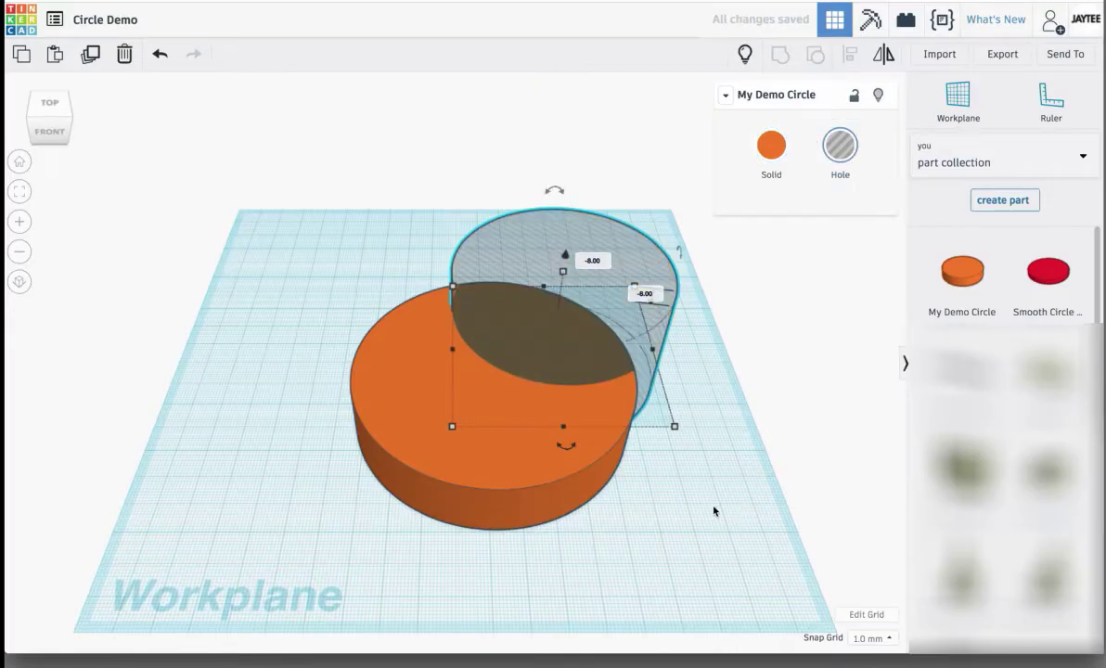
{"action": "key", "text": "ctrl+a"}
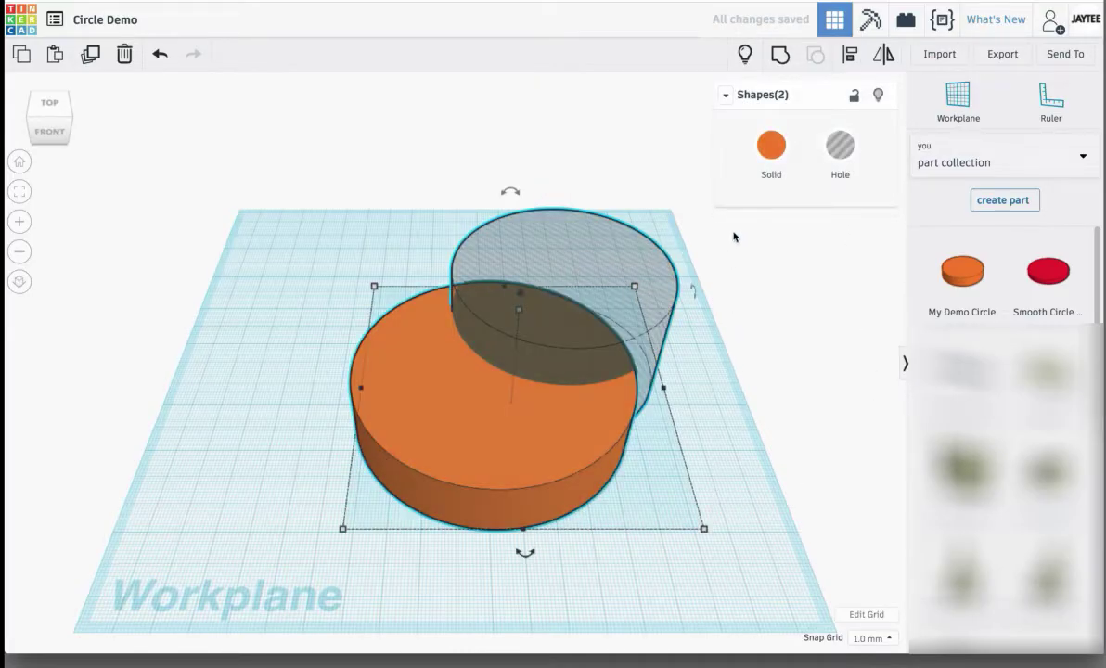
{"action": "left_click", "coordinate": [849, 54]}
Step: Centre the hole on the orange cylinder along both axes and group them into a ring
{"action": "left_click", "coordinate": [525, 550]}
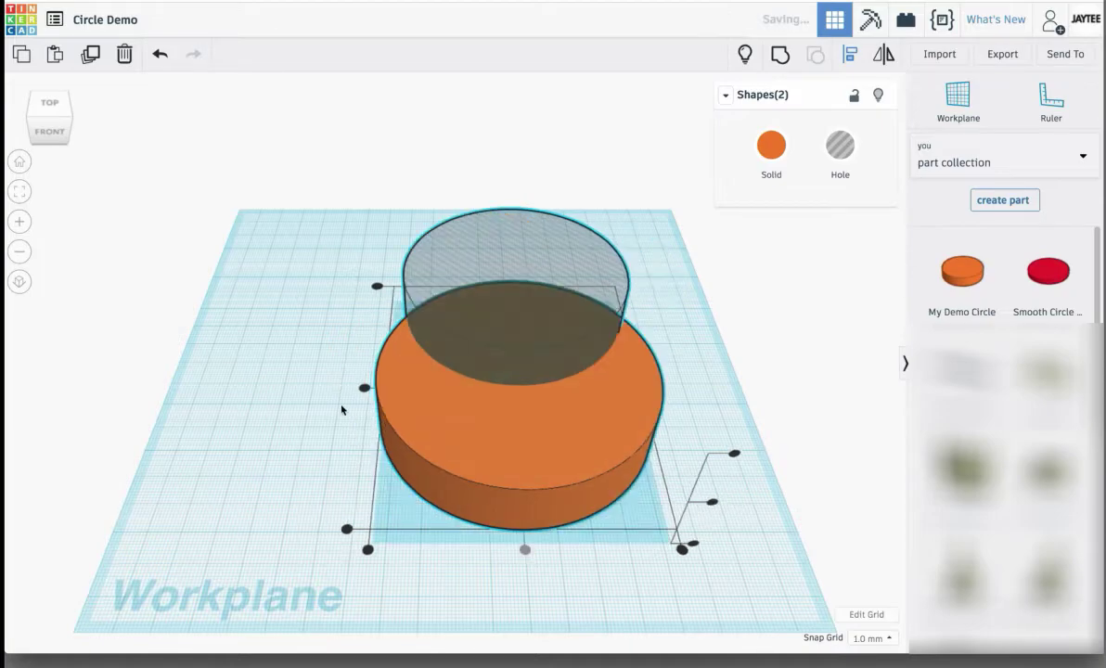
{"action": "left_click", "coordinate": [365, 388]}
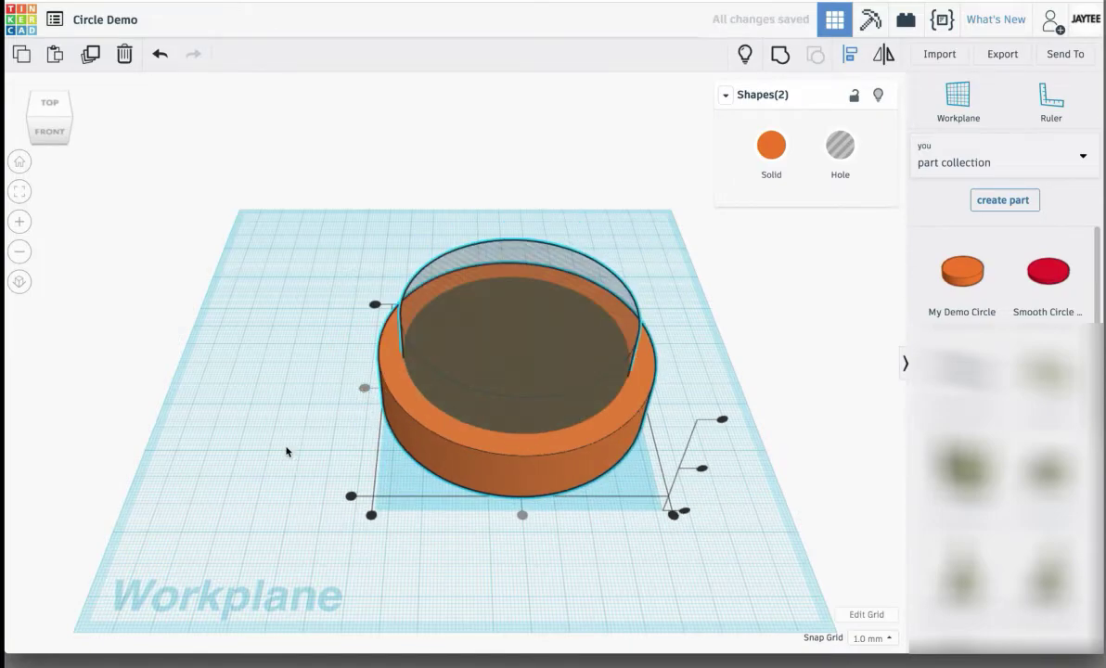
{"action": "left_click", "coordinate": [286, 437]}
{"action": "left_click_drag", "start_coordinate": [283, 451], "coordinate": [585, 309]}
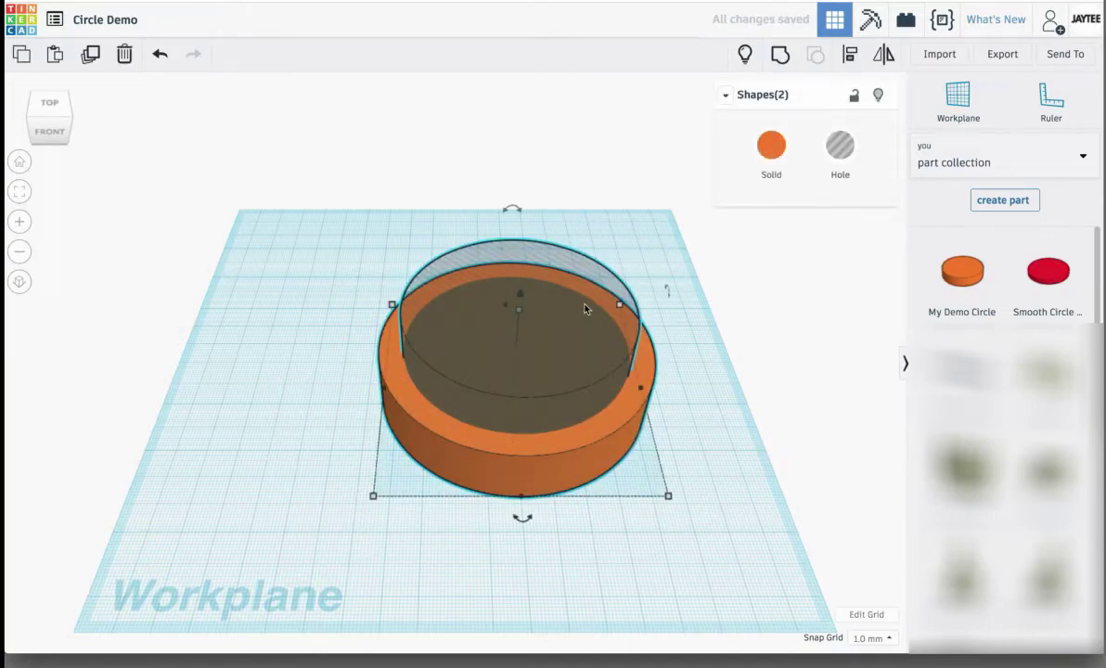
{"action": "key", "text": "ctrl+g"}
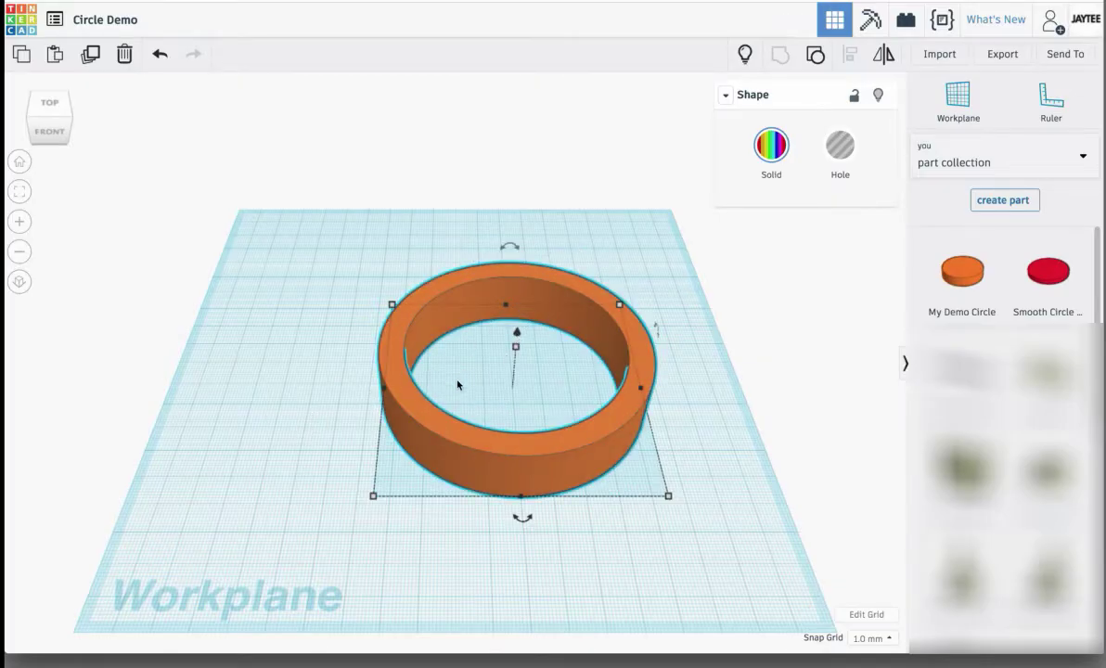
{"action": "right_click_drag", "start_coordinate": [537, 454], "coordinate": [532, 575]}
{"action": "scroll", "coordinate": [516, 492], "scroll_direction": "up", "scroll_amount": 10}
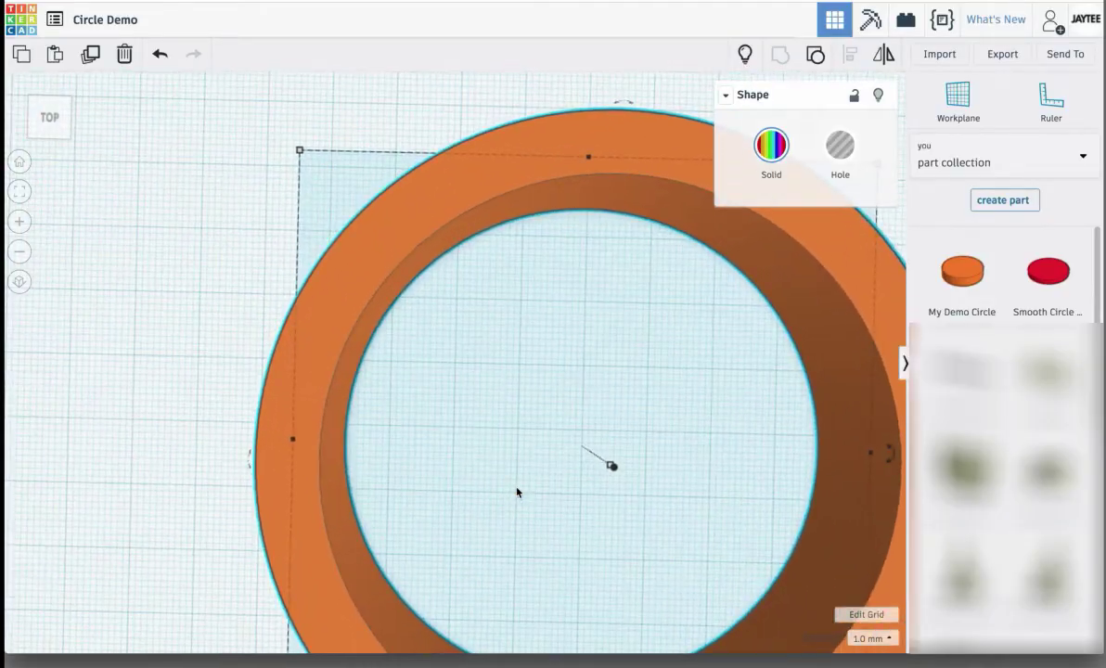
{"action": "scroll", "coordinate": [332, 378], "scroll_direction": "up", "scroll_amount": 6}
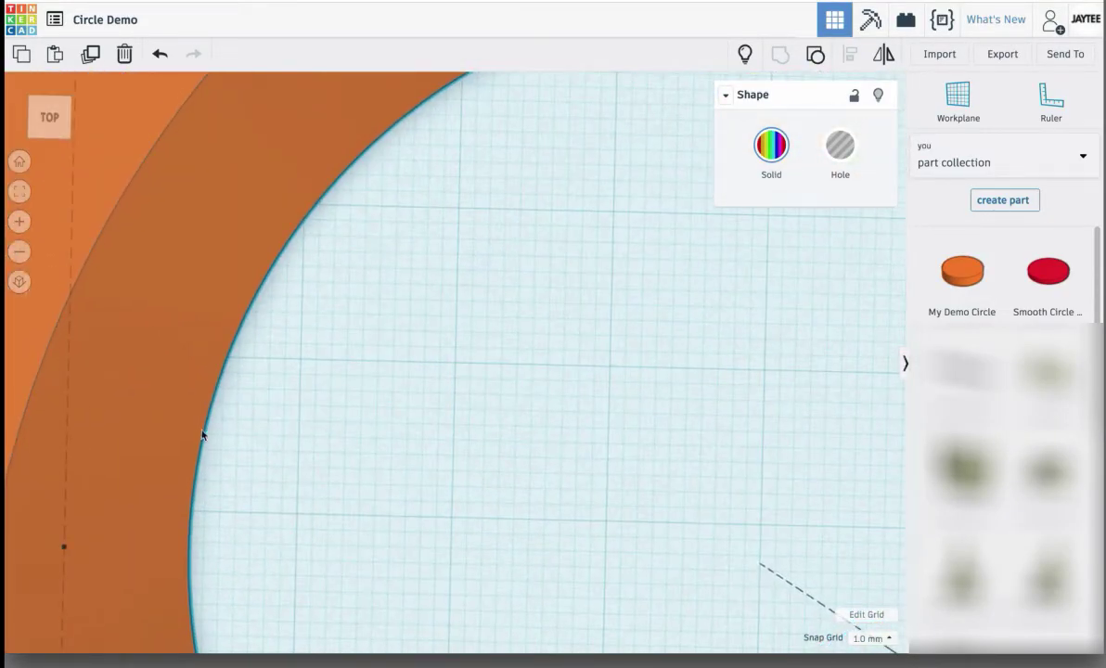
{"action": "key", "text": "f"}
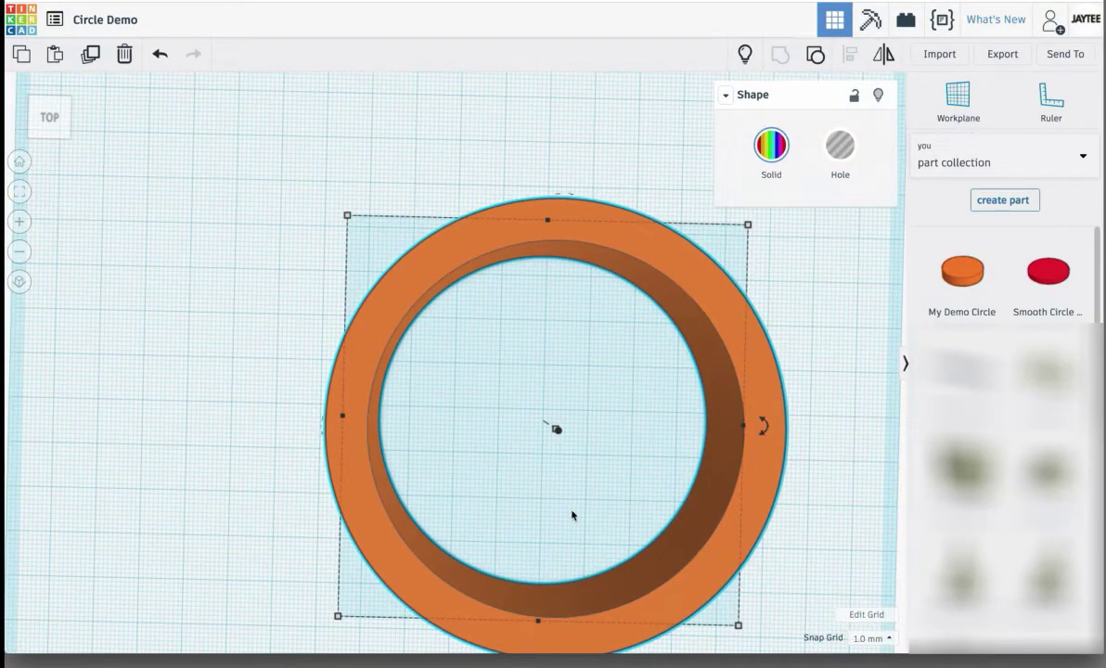
{"action": "right_click_drag", "start_coordinate": [573, 514], "coordinate": [574, 375]}
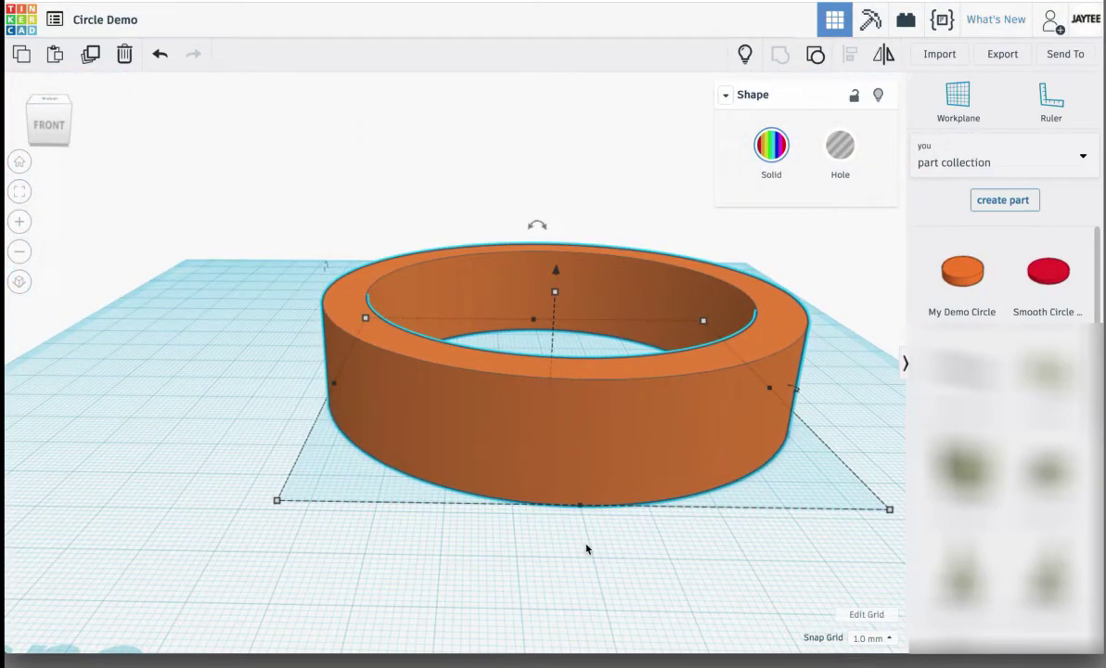
{"action": "scroll", "coordinate": [586, 481], "scroll_direction": "up", "scroll_amount": 10}
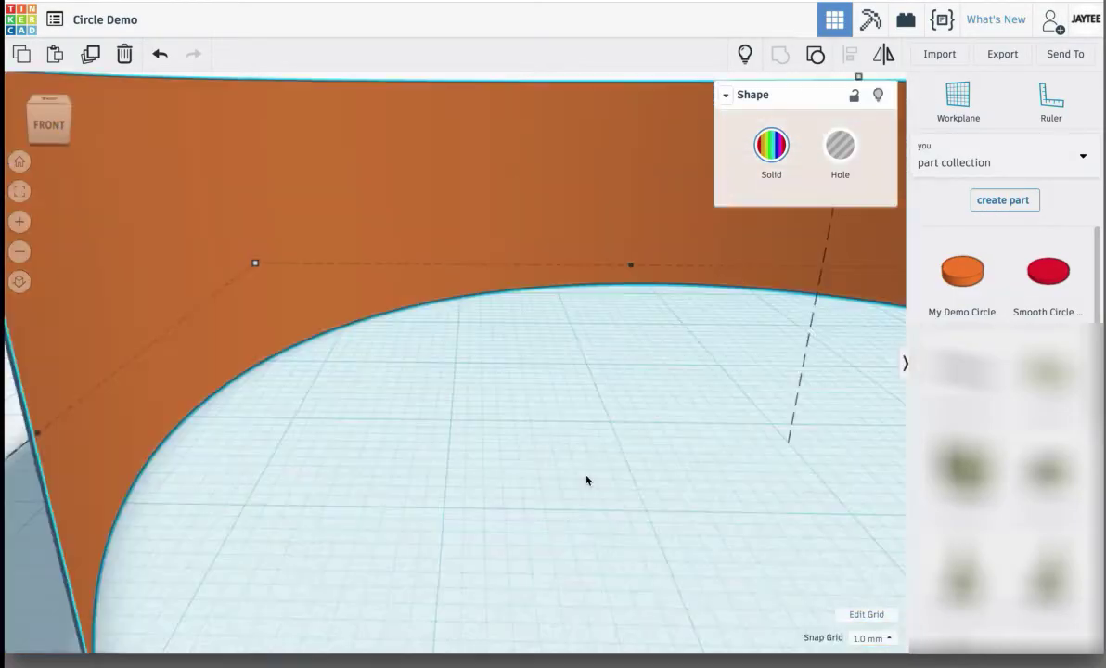
{"action": "scroll", "coordinate": [587, 481], "scroll_direction": "down", "scroll_amount": 10}
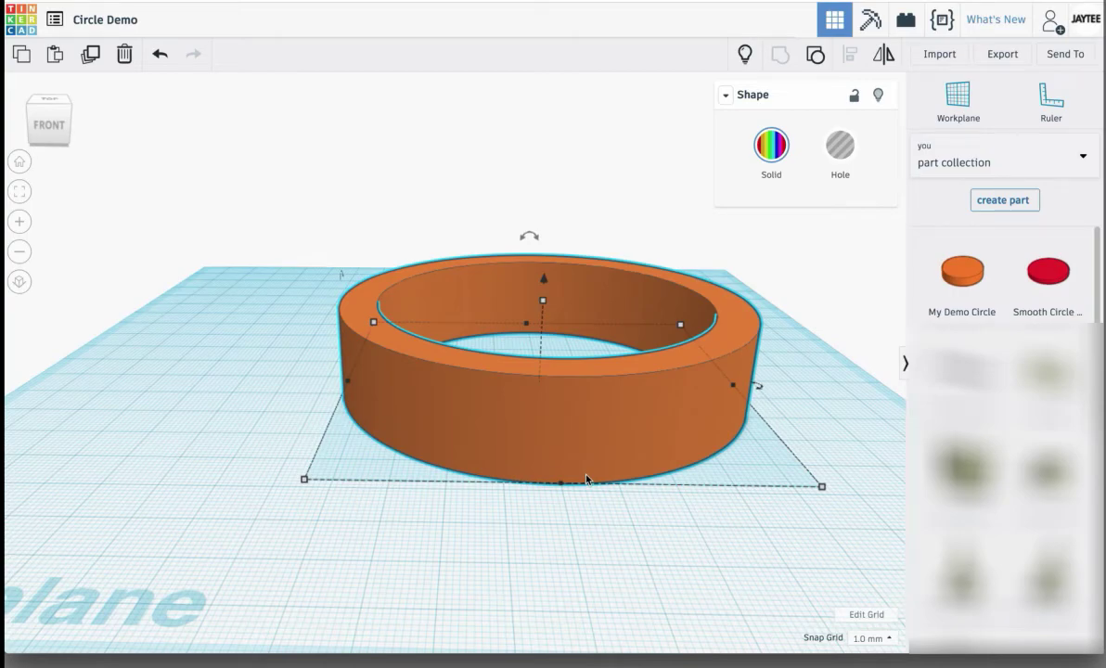
{"action": "right_click_drag", "start_coordinate": [586, 481], "coordinate": [571, 445]}
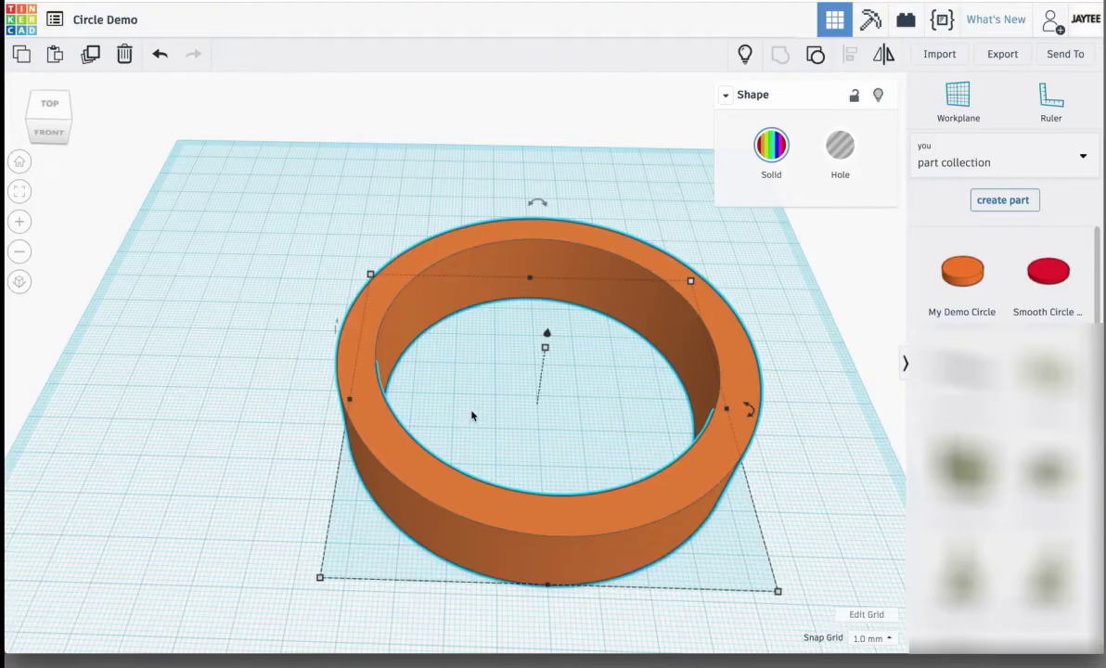
{"action": "scroll", "coordinate": [471, 416], "scroll_direction": "down", "scroll_amount": 3}
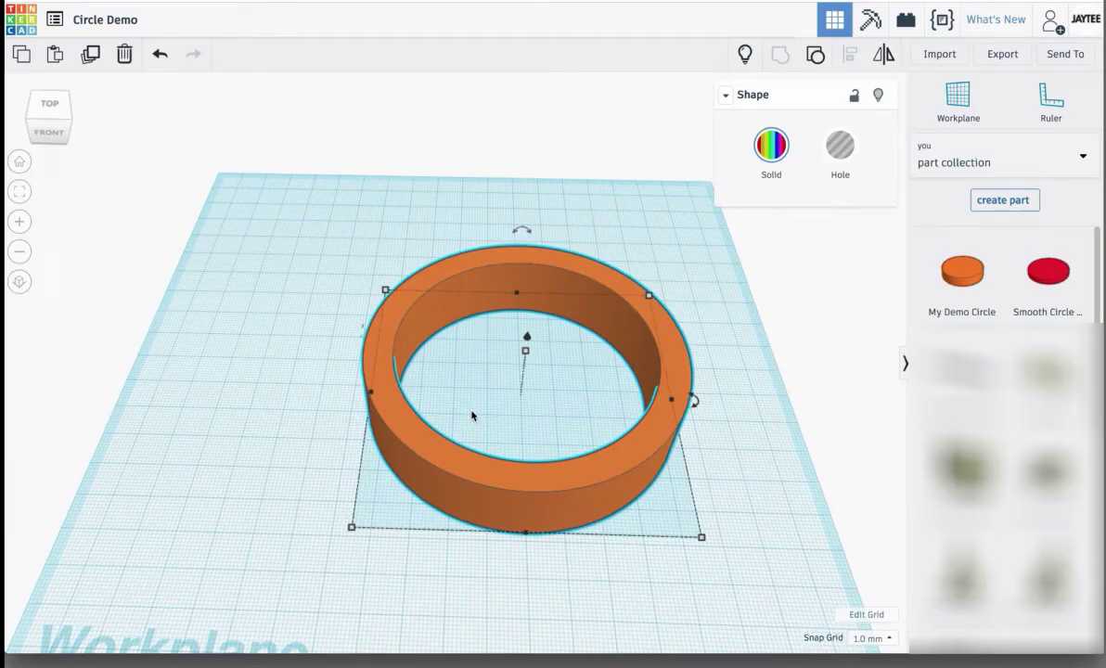